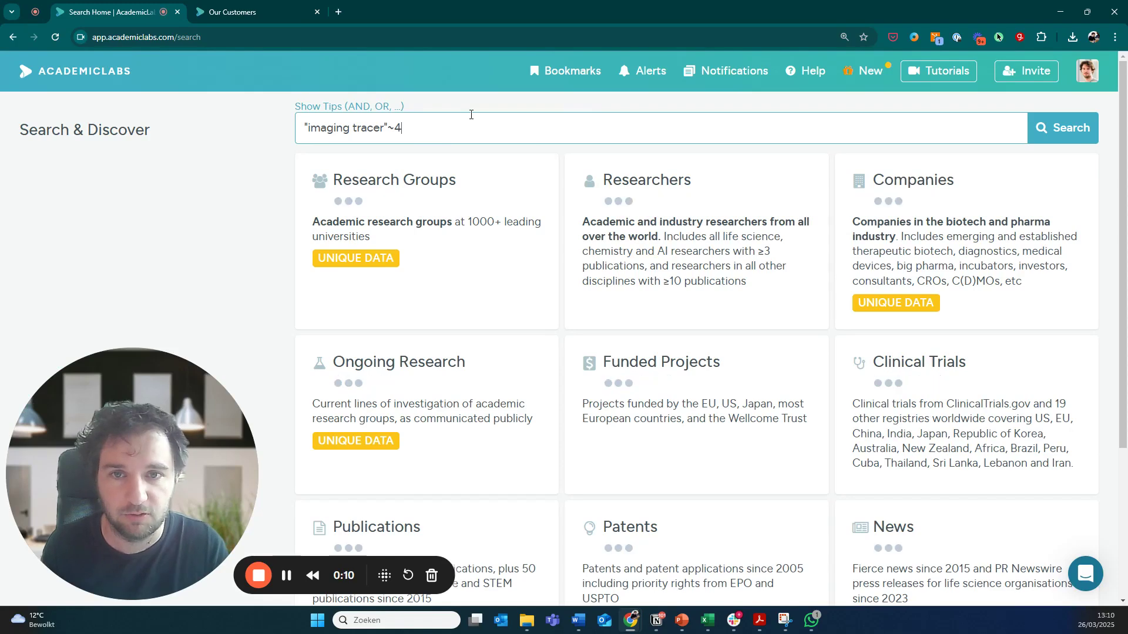
Run the search for "imaging tracer"~4 and open its Publications results
scroll(641, 357, "down", 2)
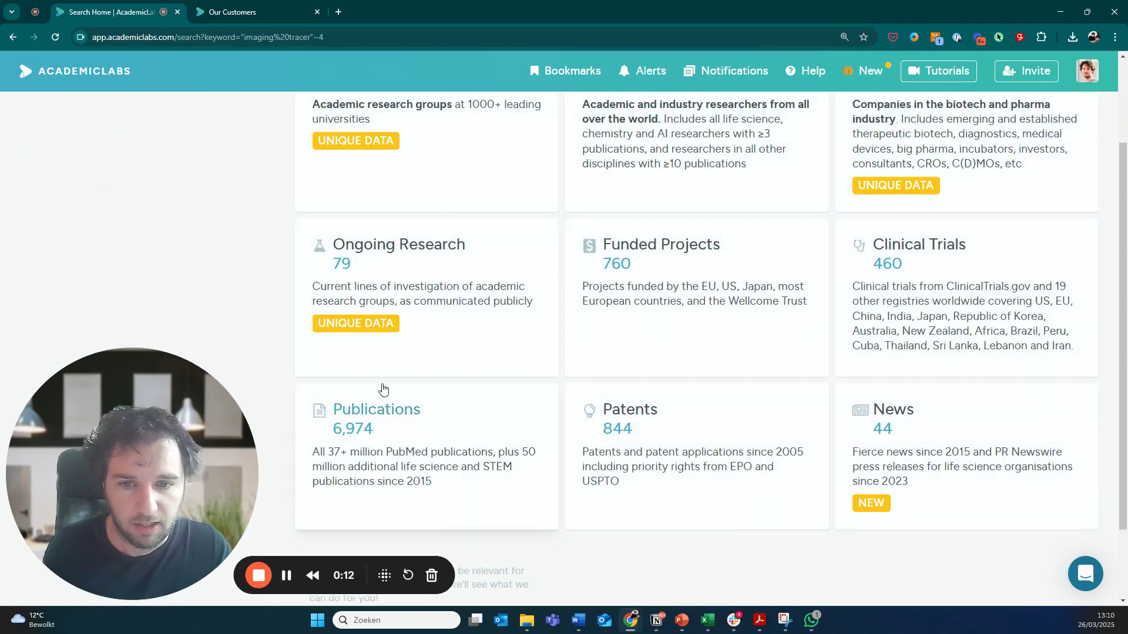
scroll(428, 221, "up", 1)
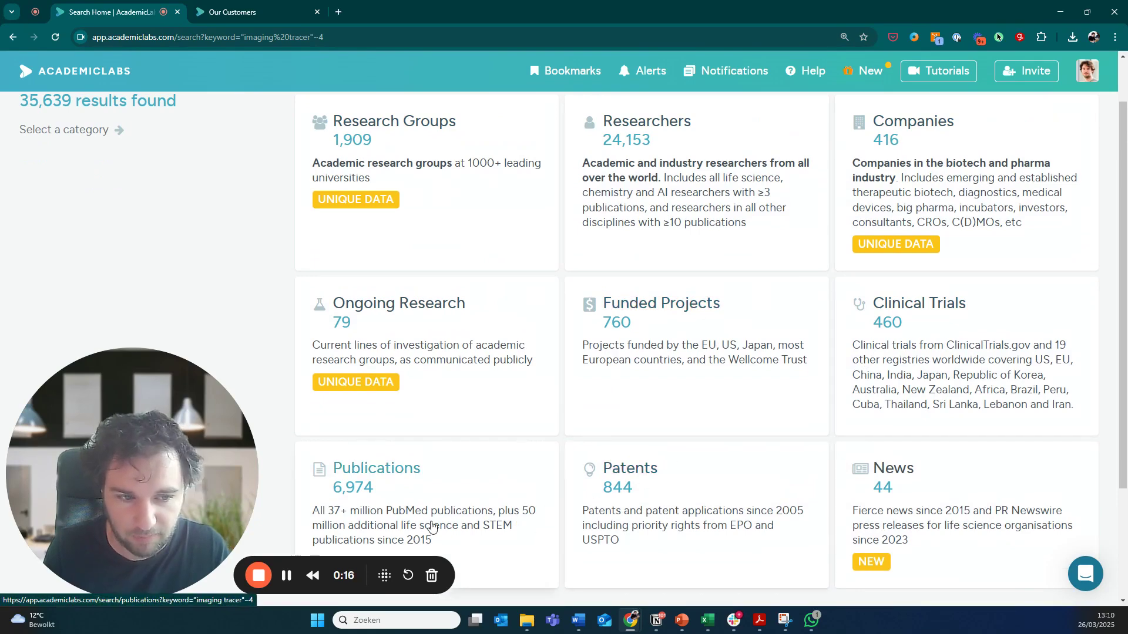
left_click(411, 488)
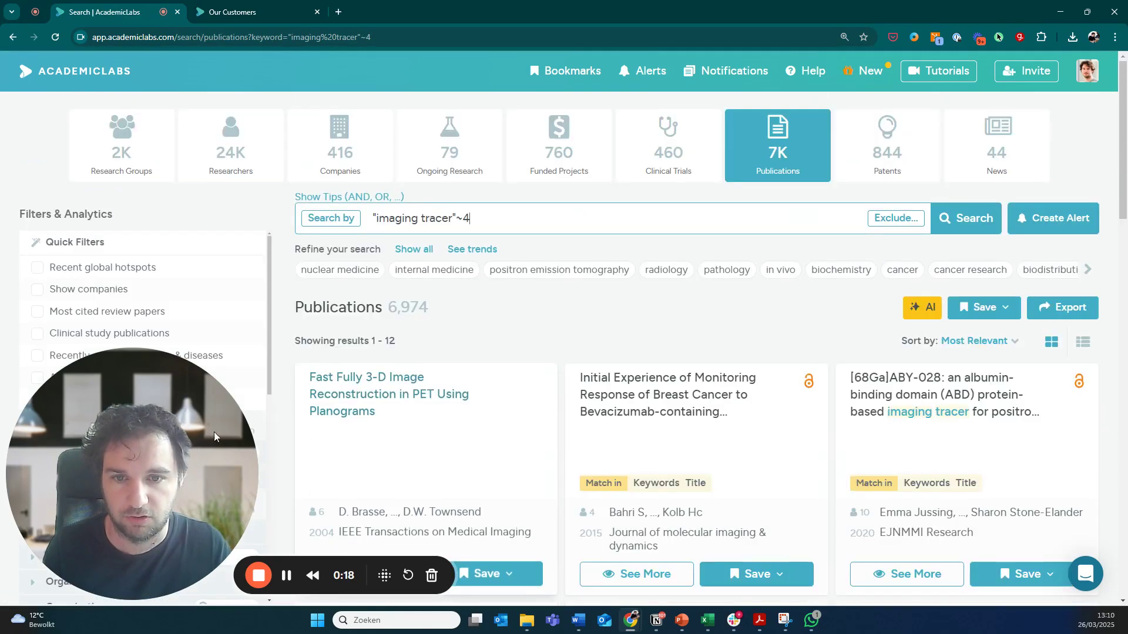
left_click_drag(157, 457, 959, 437)
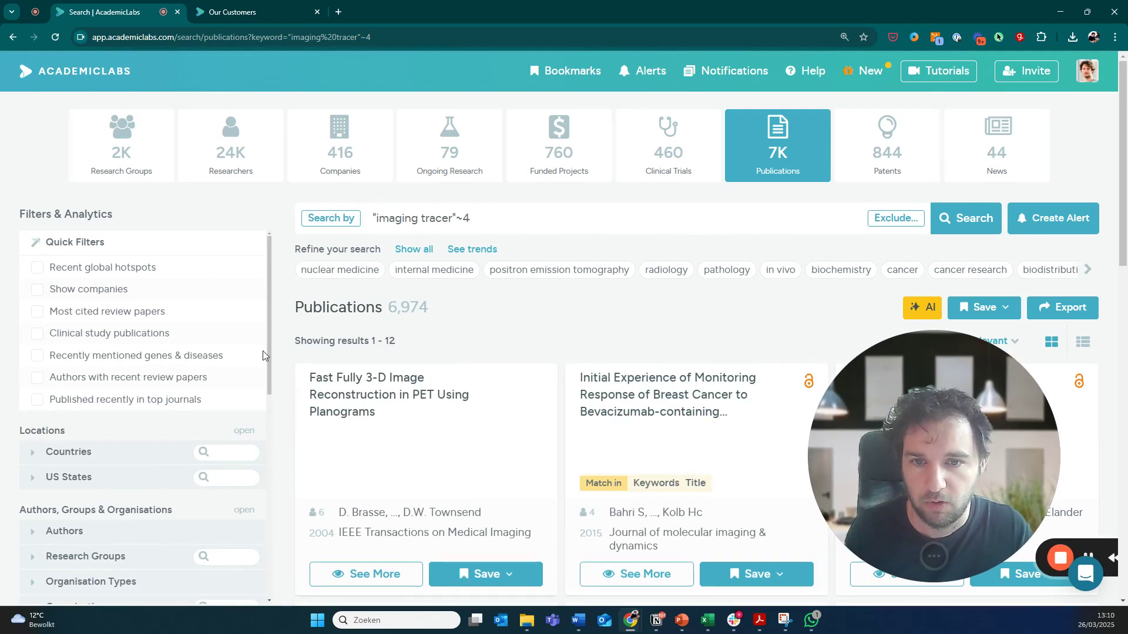
Limit the publications to the year range 2021-2025 and sort them by Recently Published
scroll(118, 382, "down", 5)
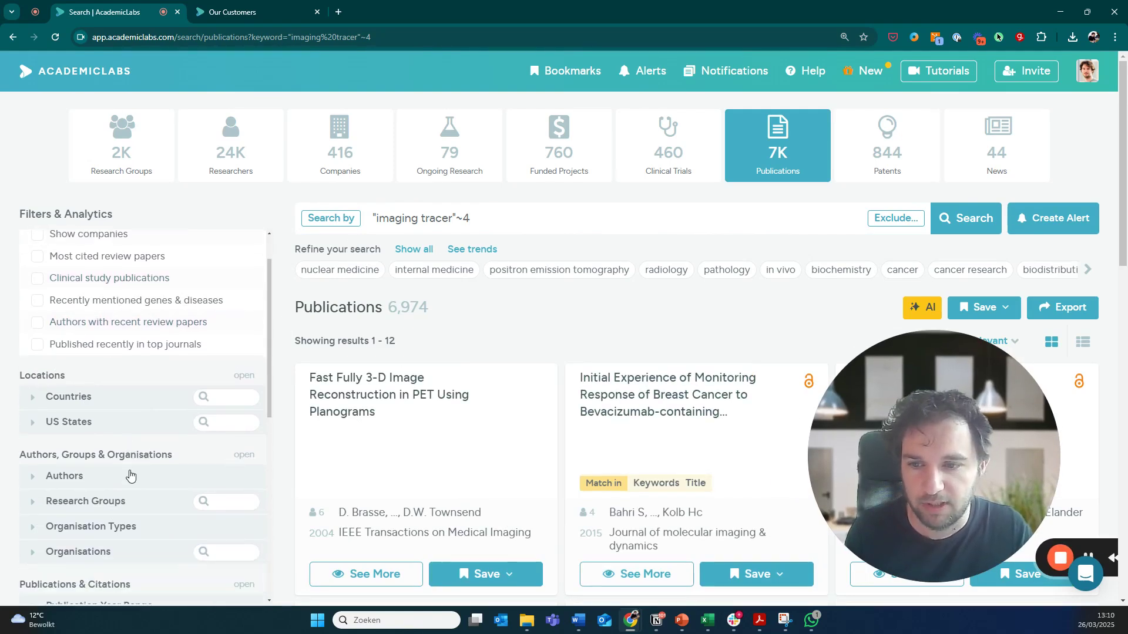
left_click(118, 376)
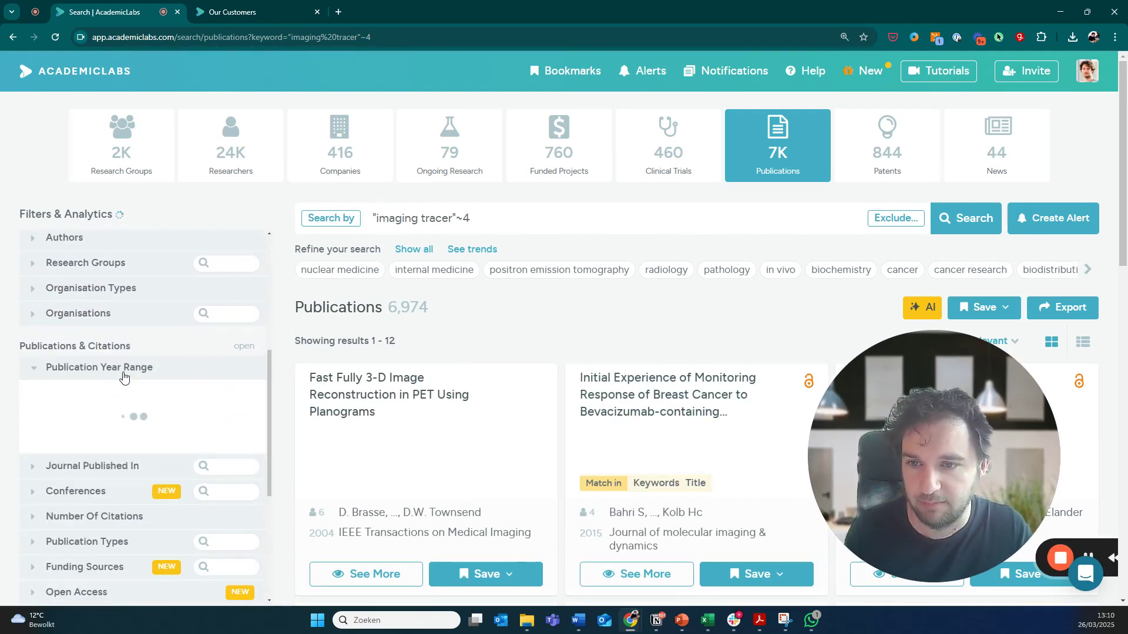
left_click_drag(228, 513, 209, 513)
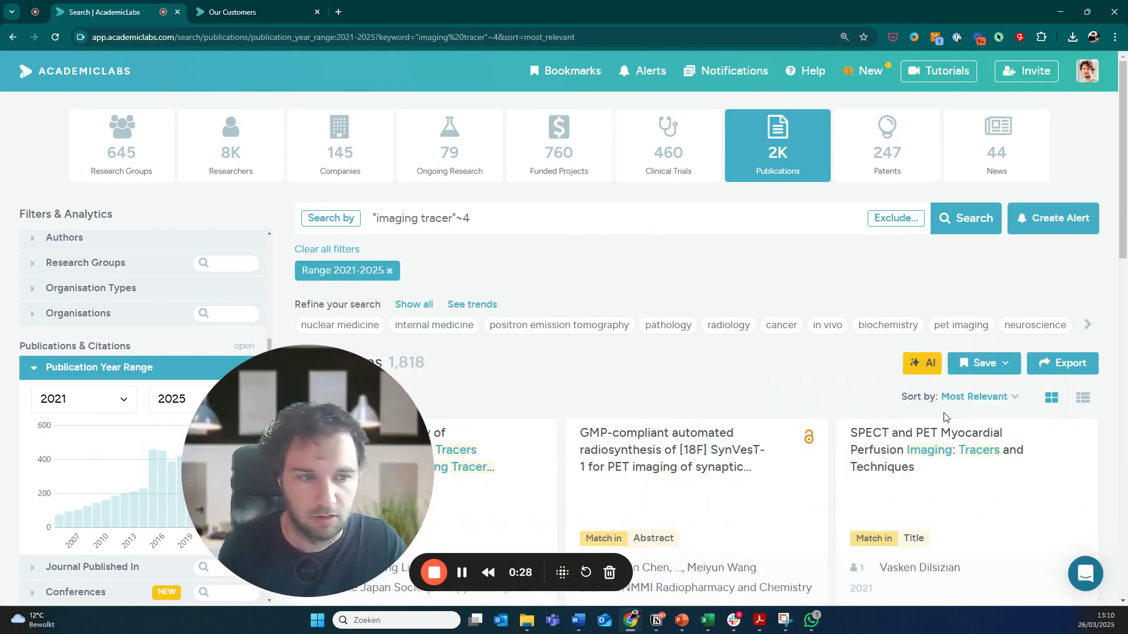
left_click(976, 397)
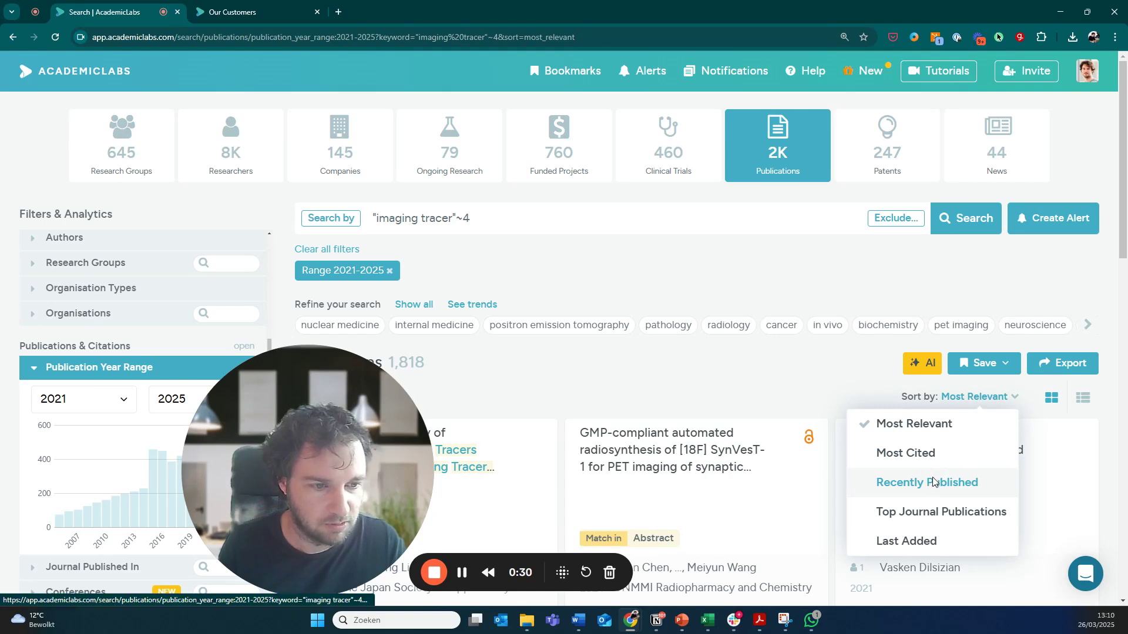
left_click(935, 483)
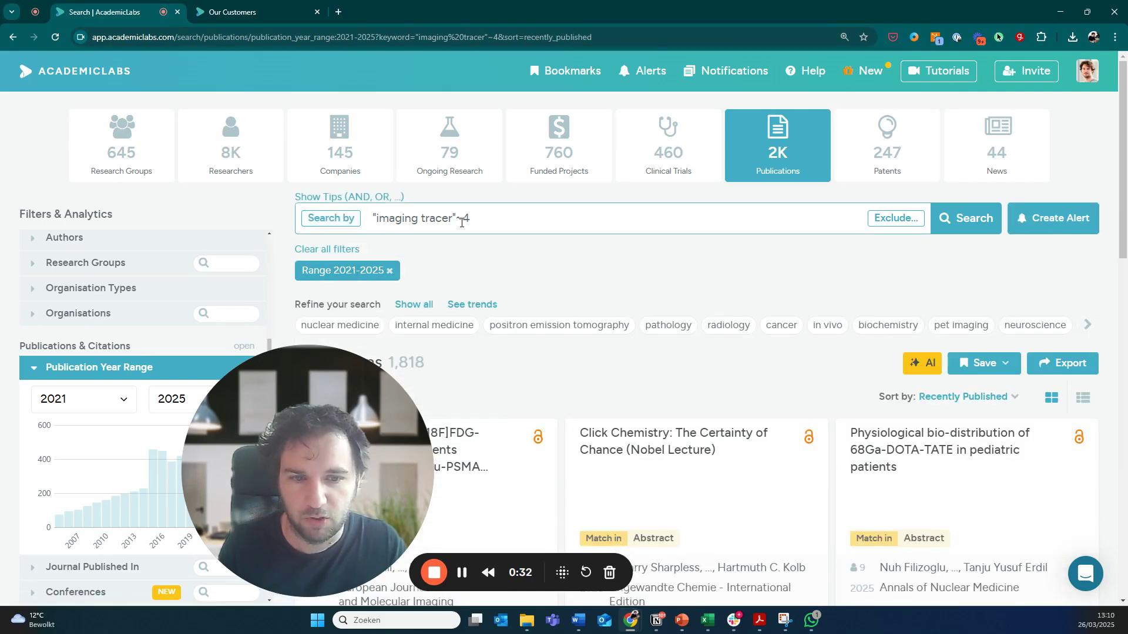
Restrict the keyword search to the Publication Title and Abstract fields
left_click(346, 222)
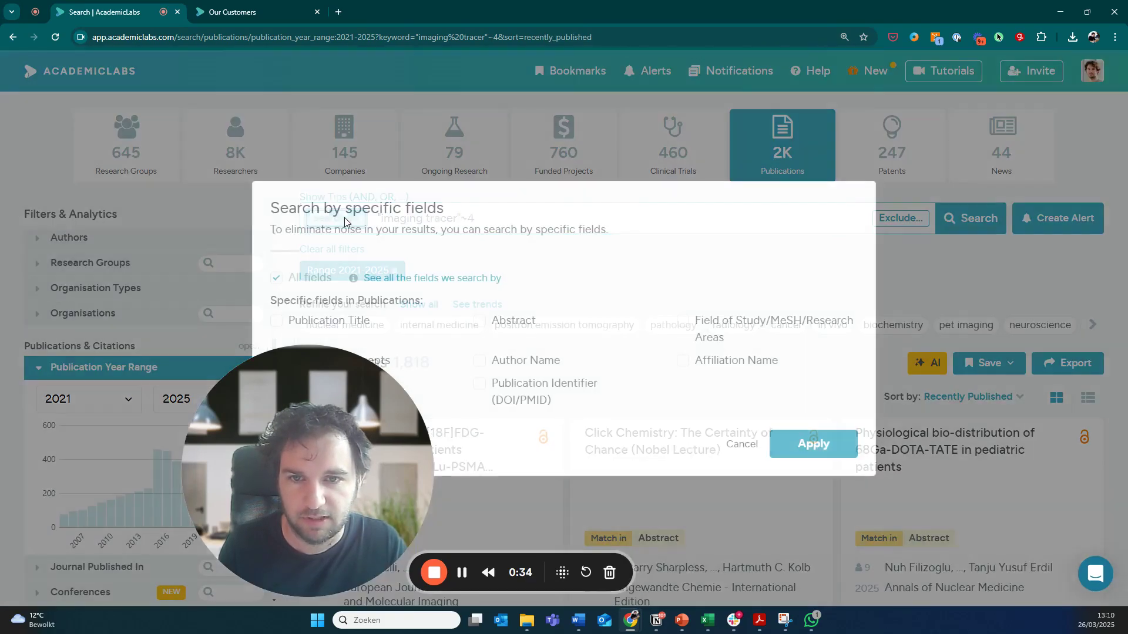
left_click(795, 442)
left_click_drag(347, 396, 148, 416)
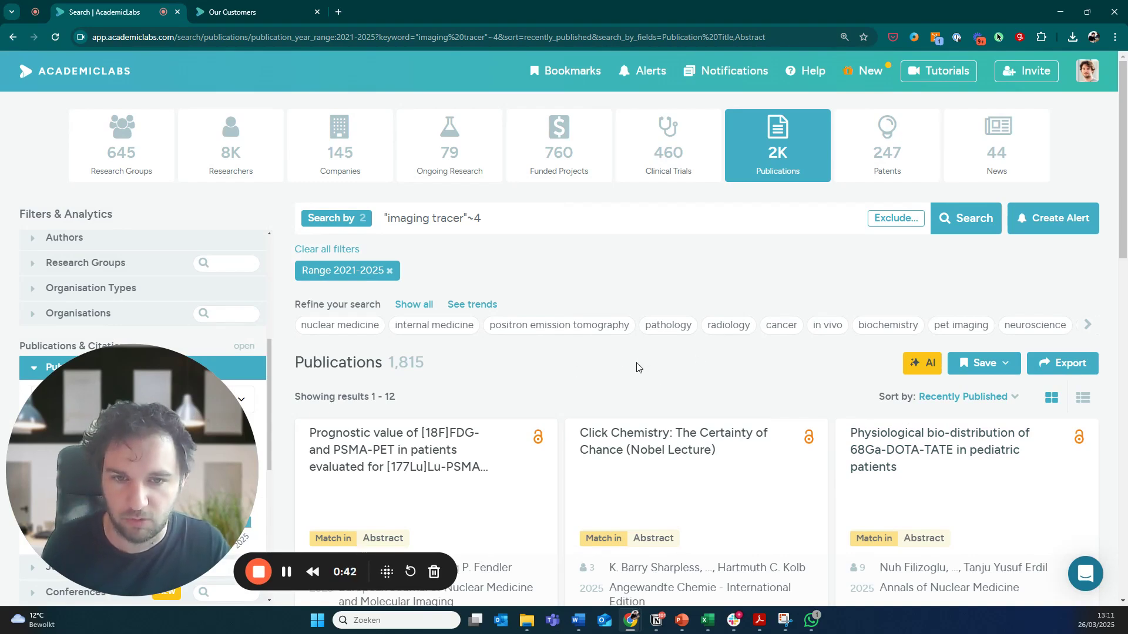
Set up an AI analysis that extracts insights from individual publications, covering 1000 of the search results
left_click(918, 366)
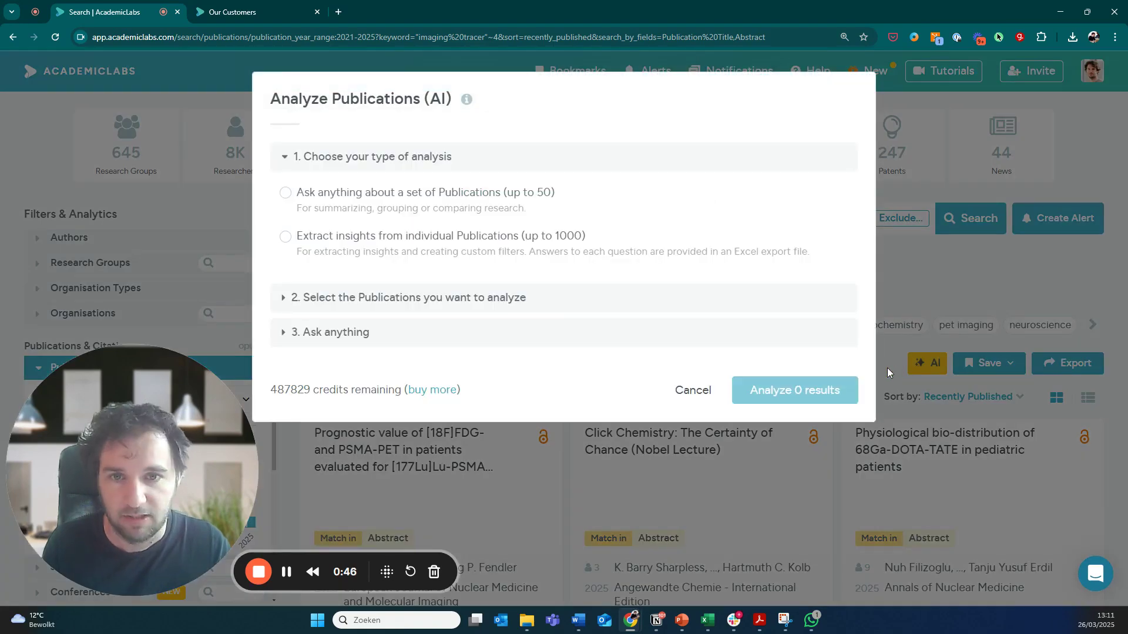
left_click(458, 237)
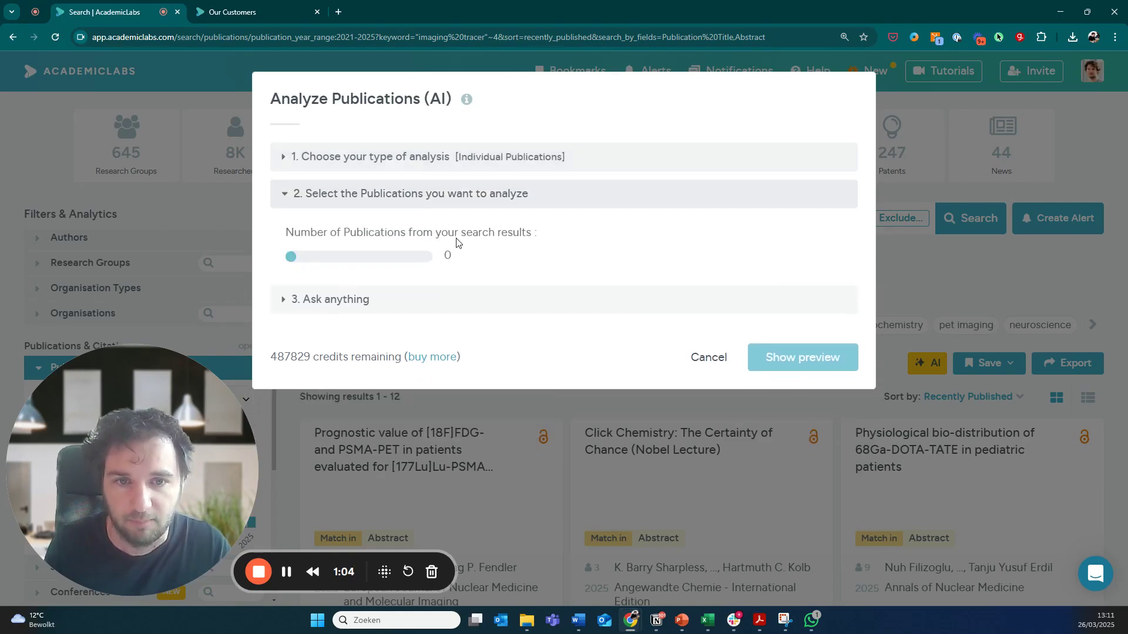
left_click_drag(293, 257, 428, 254)
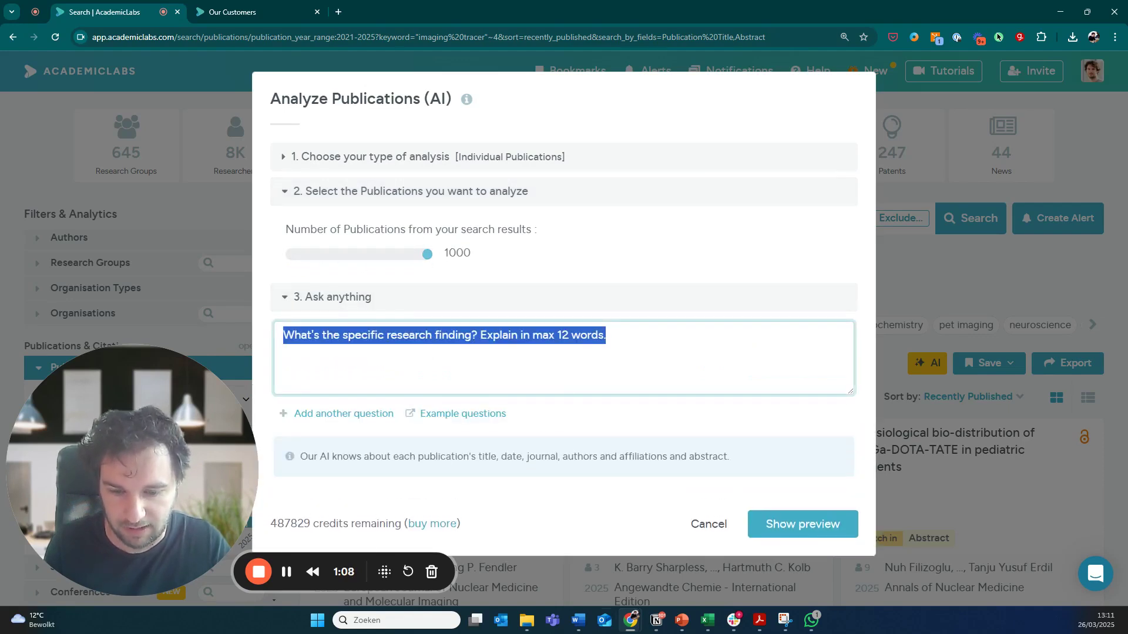
Set the first analysis question to "What's the specific research finding? Explain in max 12 words."
key("alt+Tab")
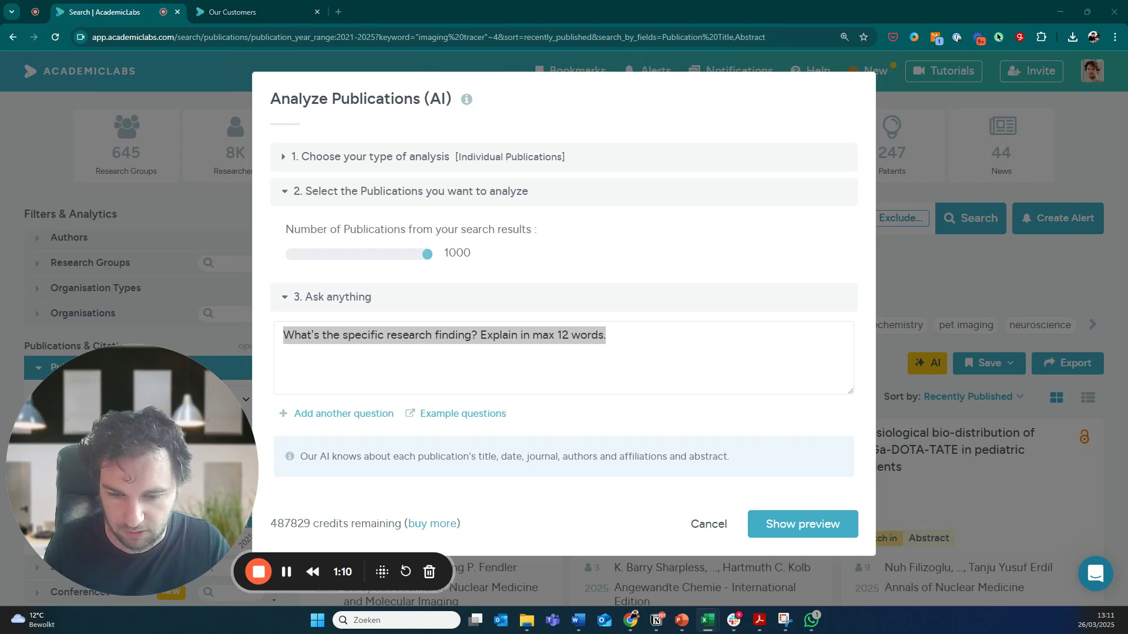
key("alt+Tab")
left_click(390, 339)
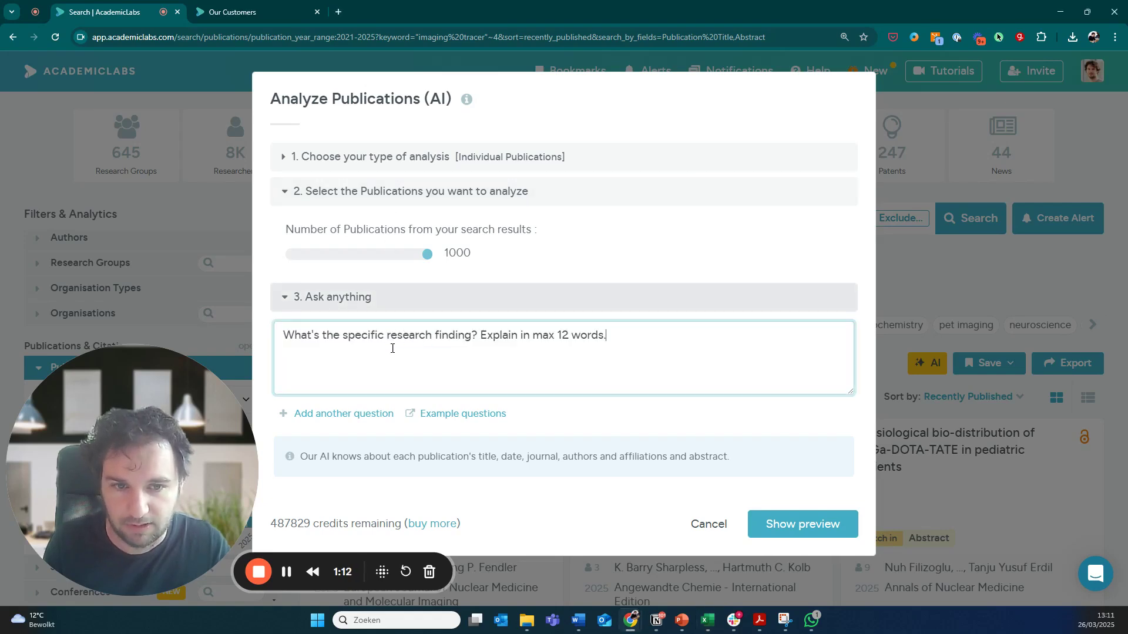
Add a second question: "Is this publication about a new SPECT imaging tracer in development? Answer with Yes or No"
left_click(335, 414)
key("alt+Tab")
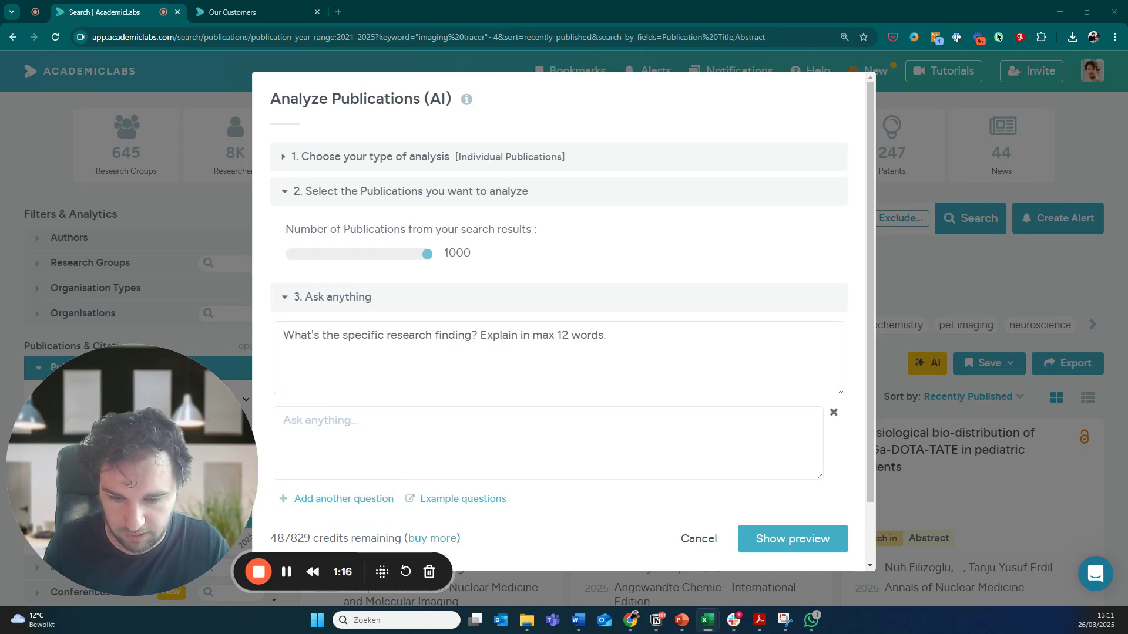
left_click(350, 421)
type("Is this publication about a new SPECT imaging tracer in development? Answer with Yes or No")
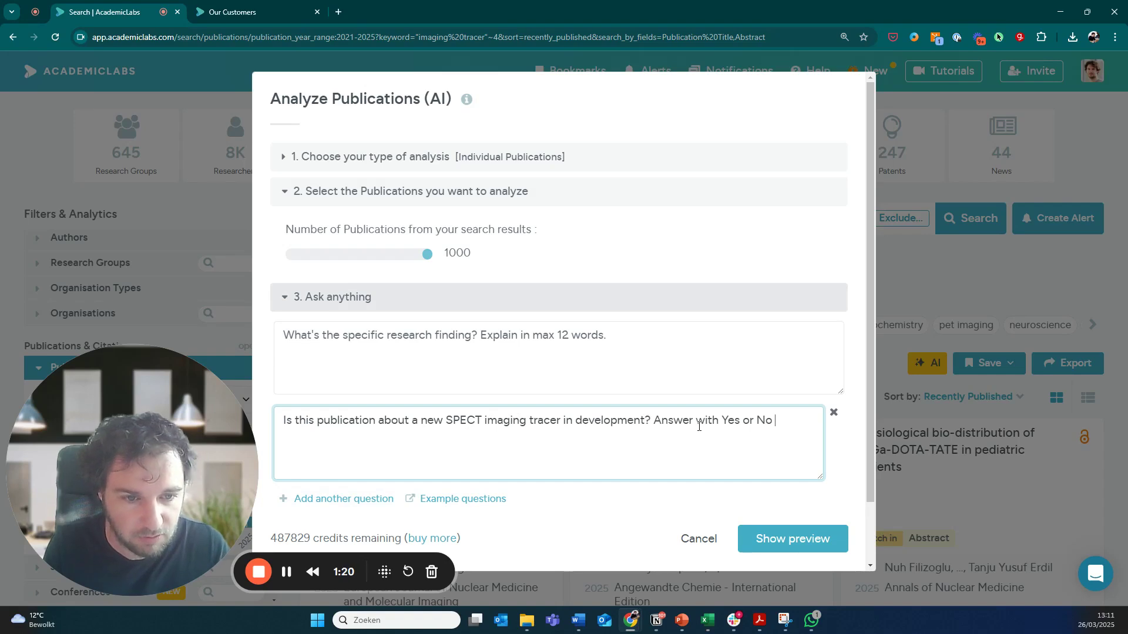
Add a third question: "What isotope is used? Provide isotope names in the format like the following example: 123I"
left_click(335, 499)
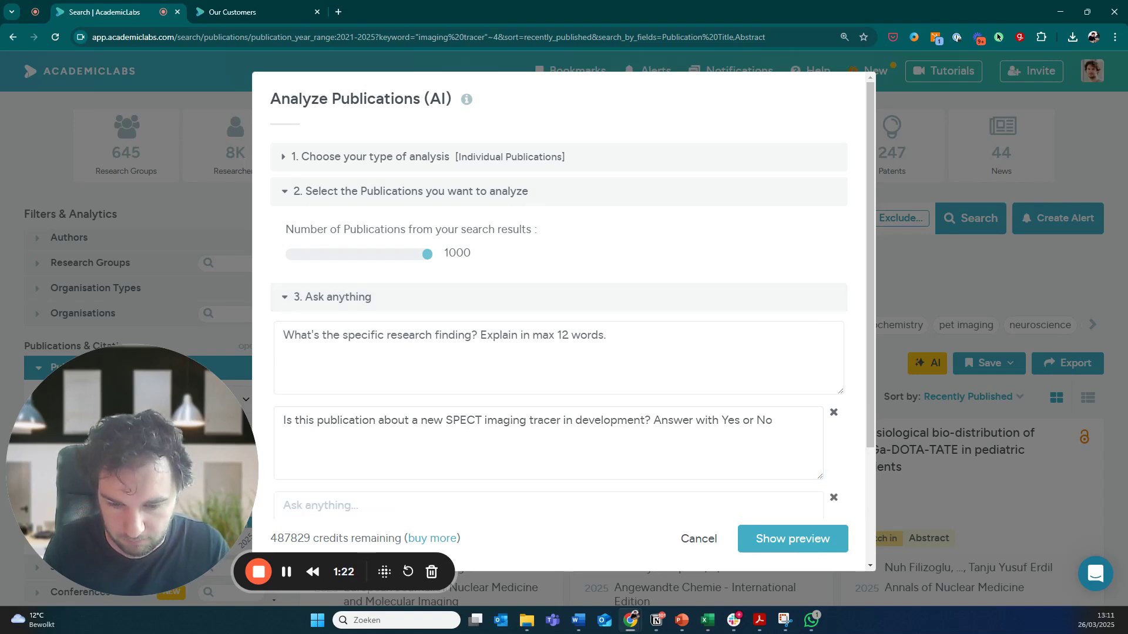
key("alt+Tab")
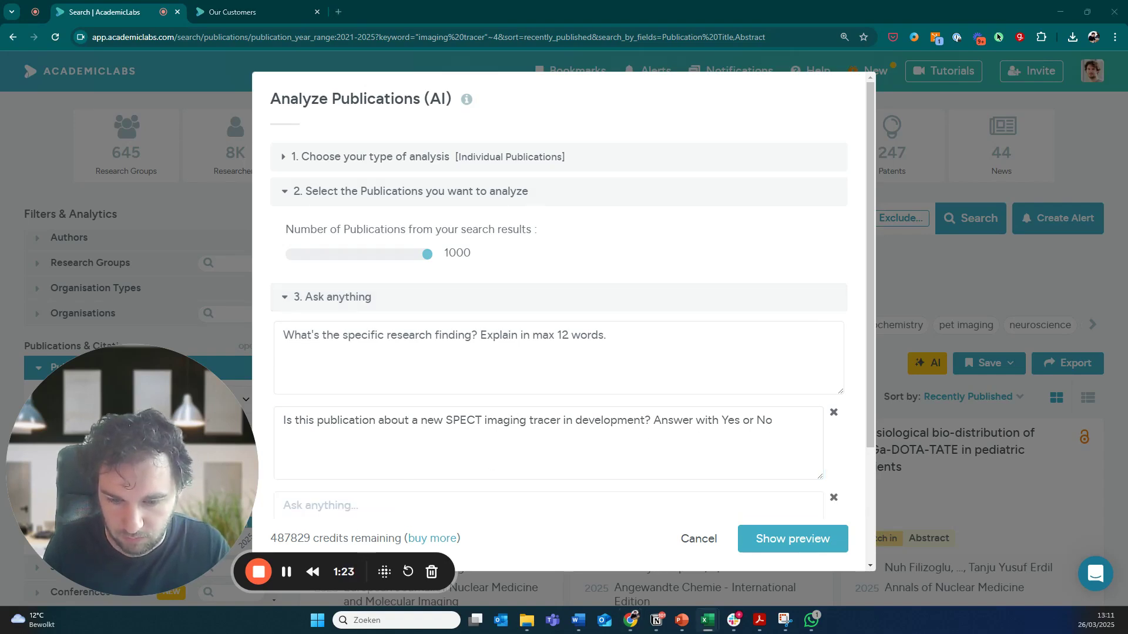
left_click(326, 504)
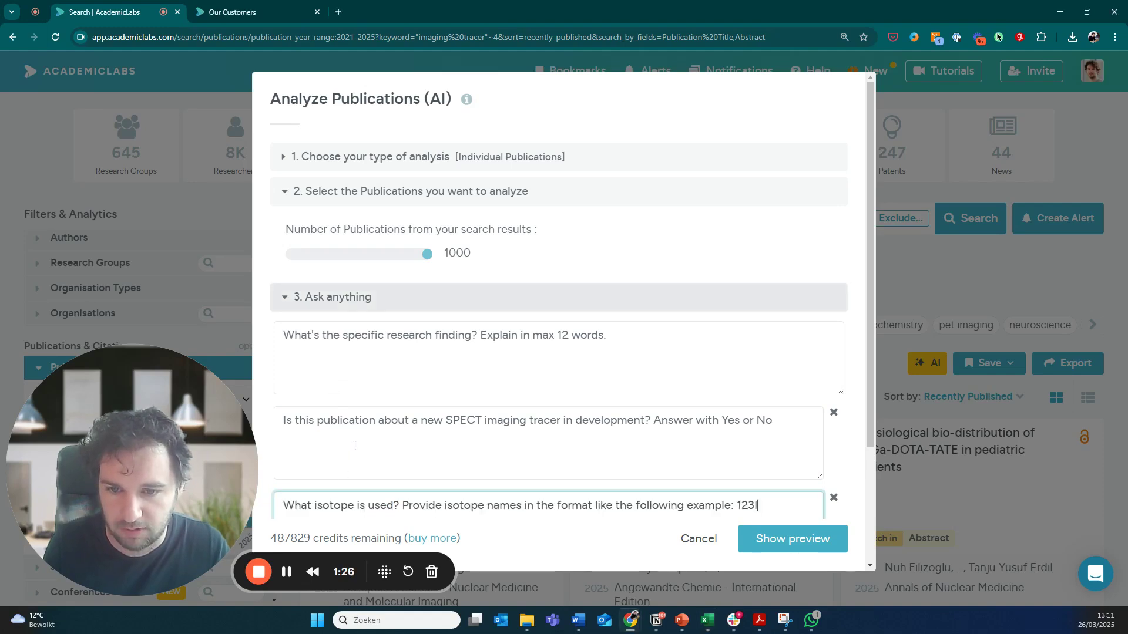
type("What isotope is used? Provide isotope names in the format like the following example: 123I")
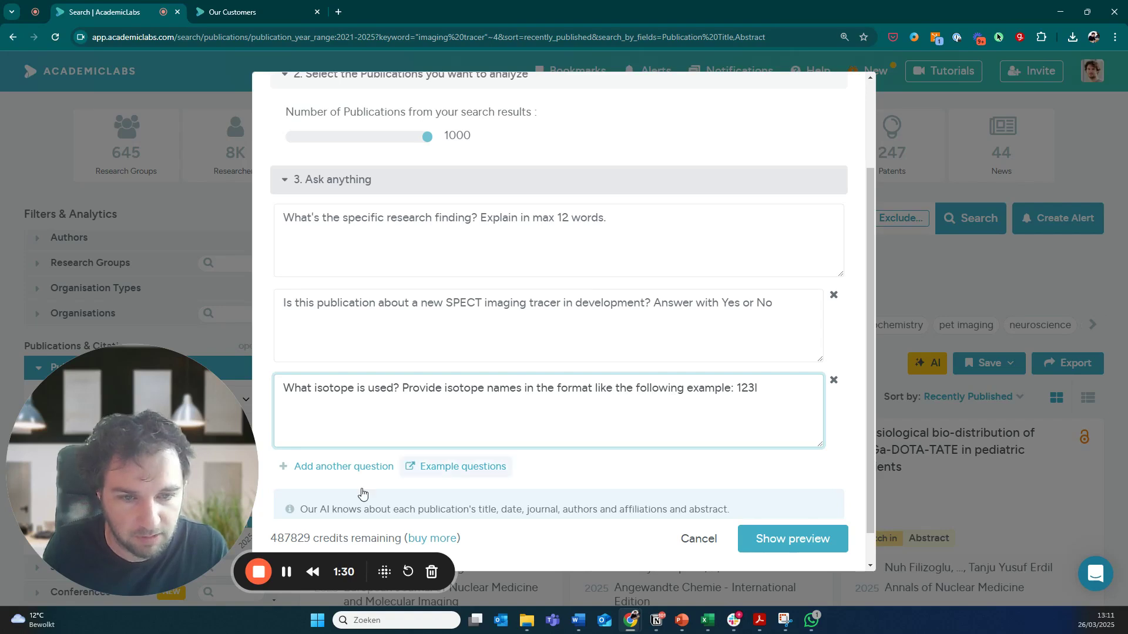
Add a fourth question to the analysis: "Which specific condition is it used for?"
left_click(338, 467)
key("alt+Tab")
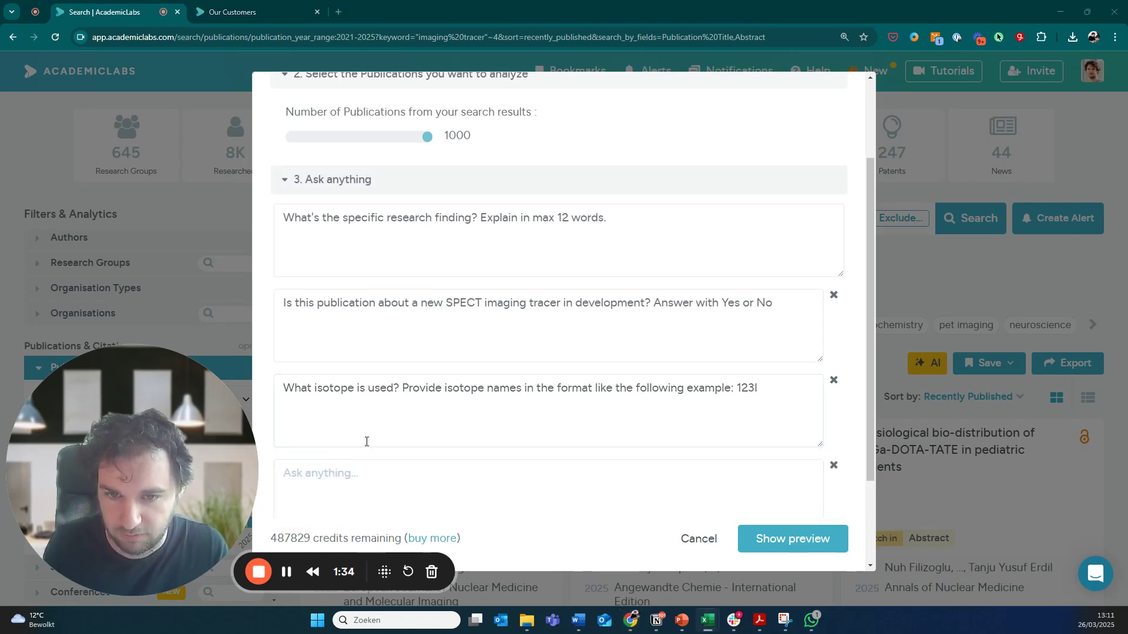
left_click(341, 467)
type("Which specific condition is it used for?")
Add a fifth question to the analysis: "Who's the responsible PI?"
left_click(346, 445)
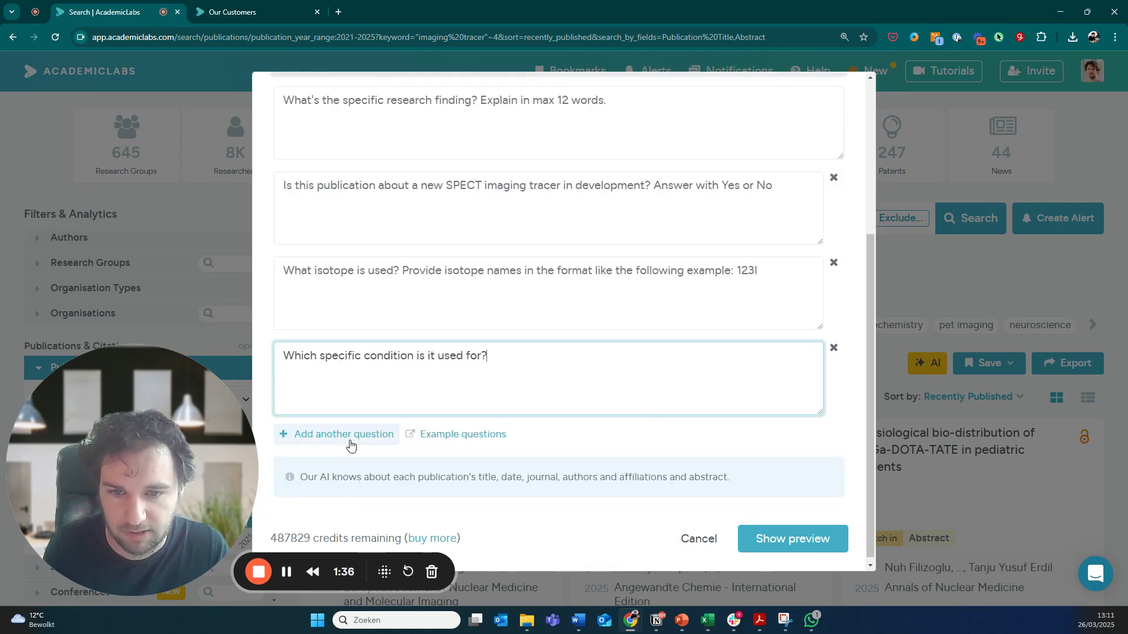
key("alt+Tab")
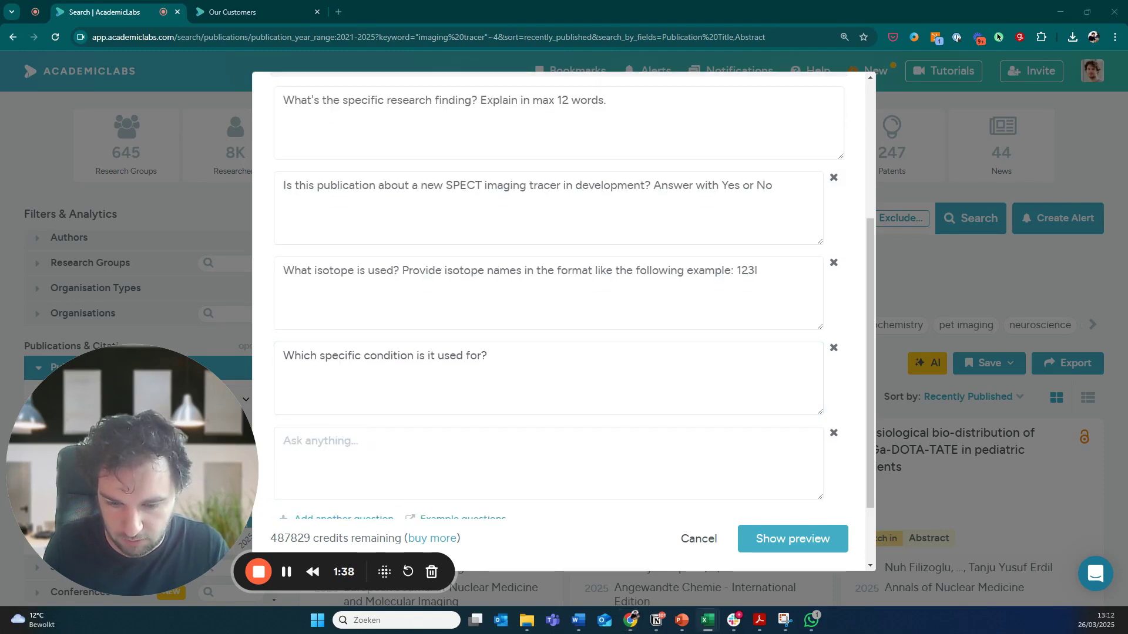
left_click(327, 433)
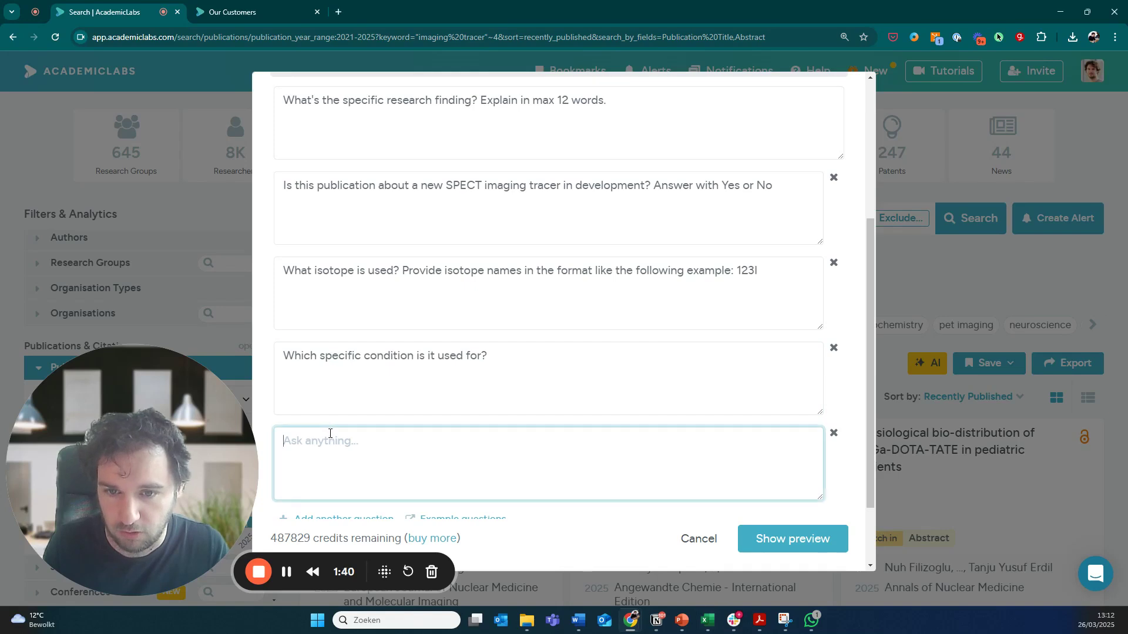
type("Who's the responsible PI?")
Add a sixth question to the analysis: "What's the uniqueness of the new tracer?"
scroll(329, 431, "down", 2)
left_click(331, 430)
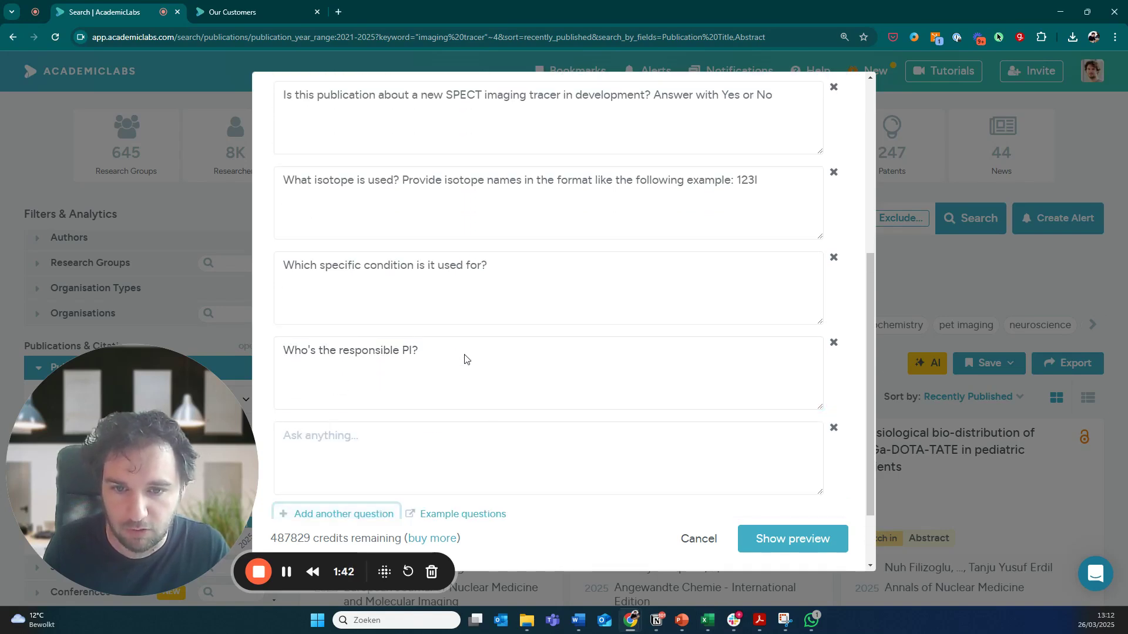
scroll(434, 341, "down", 2)
key("alt+Tab")
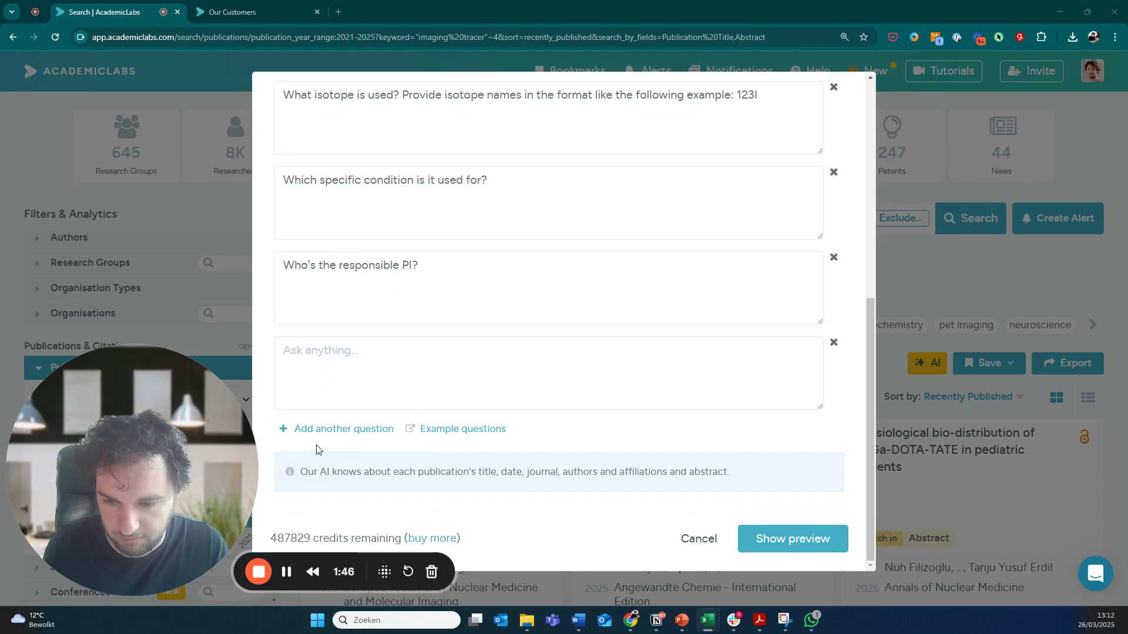
left_click(333, 359)
type("What's the uniqueness of the new tracer?")
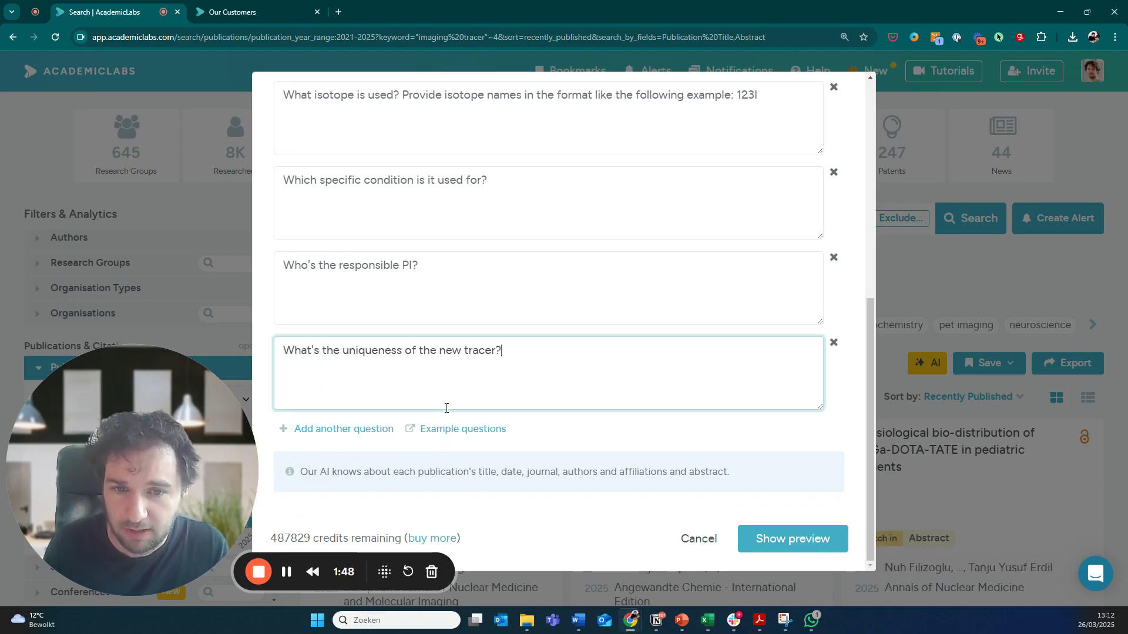
Add a seventh question to the analysis: "Explain why that is unique."
left_click(331, 431)
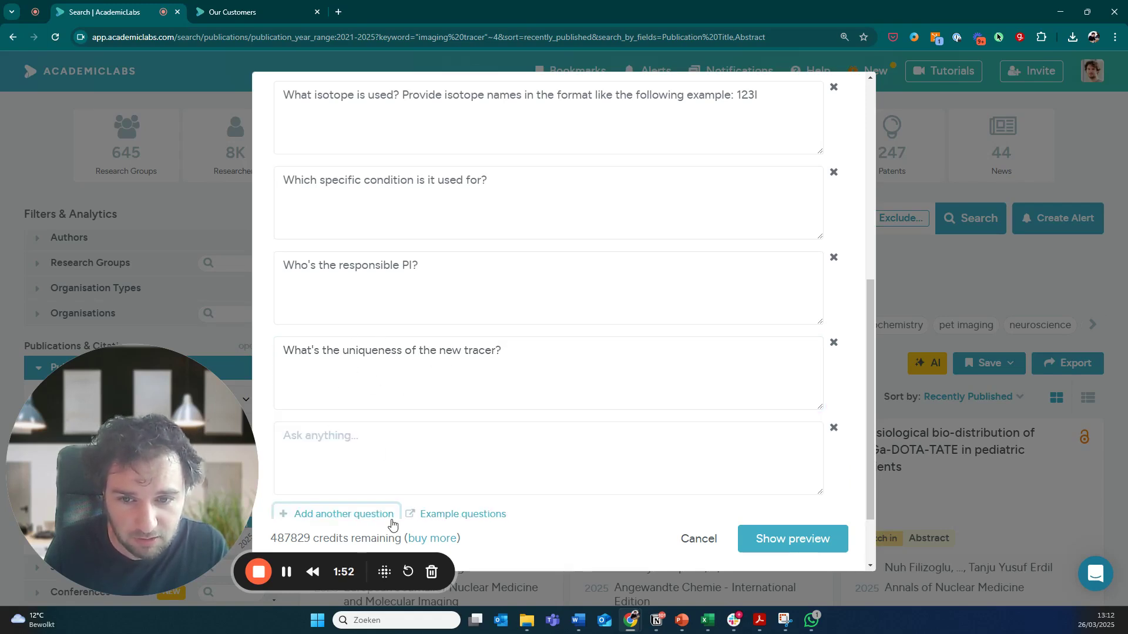
key("alt+Tab")
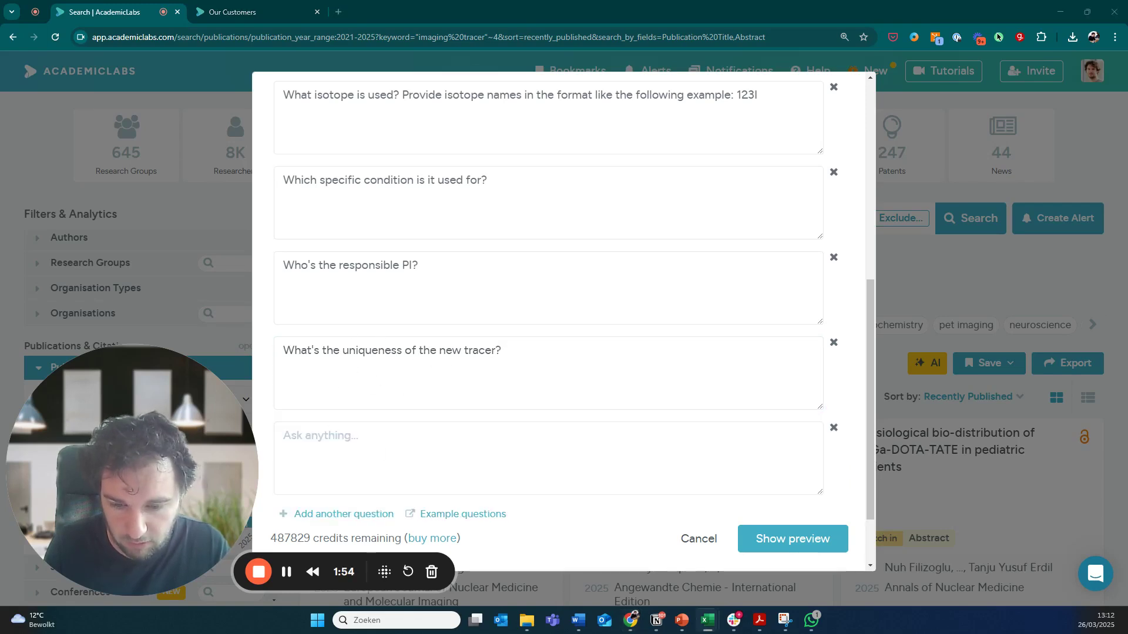
left_click(320, 445)
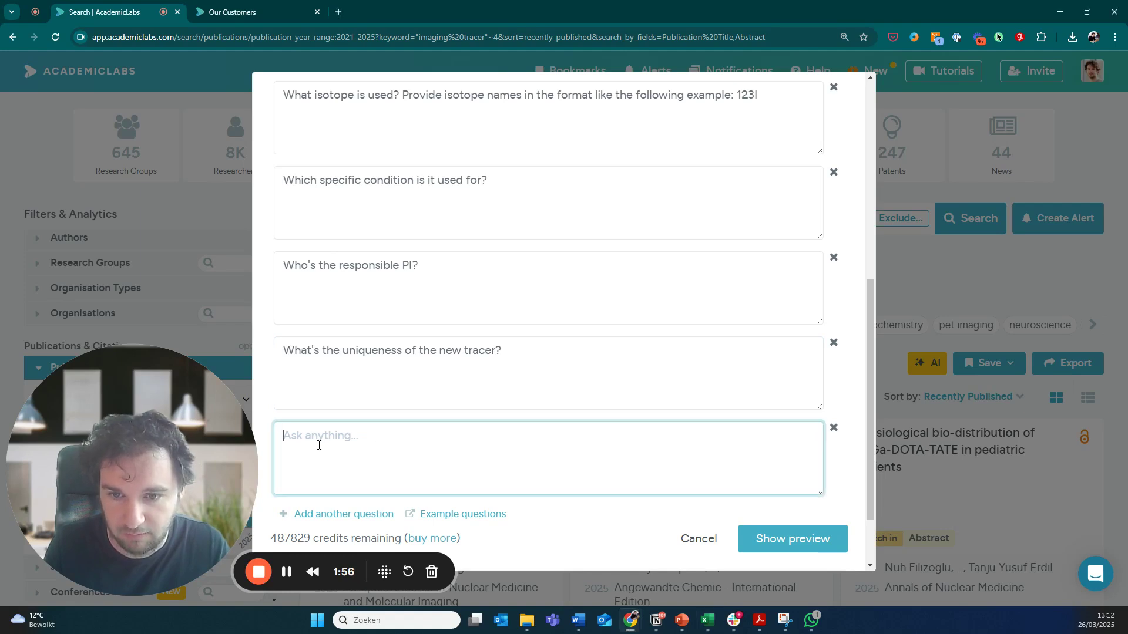
type("Explain why that is unique.")
Add an eighth question to the analysis: "What's the potential of this new tracer?"
scroll(350, 443, "down", 3)
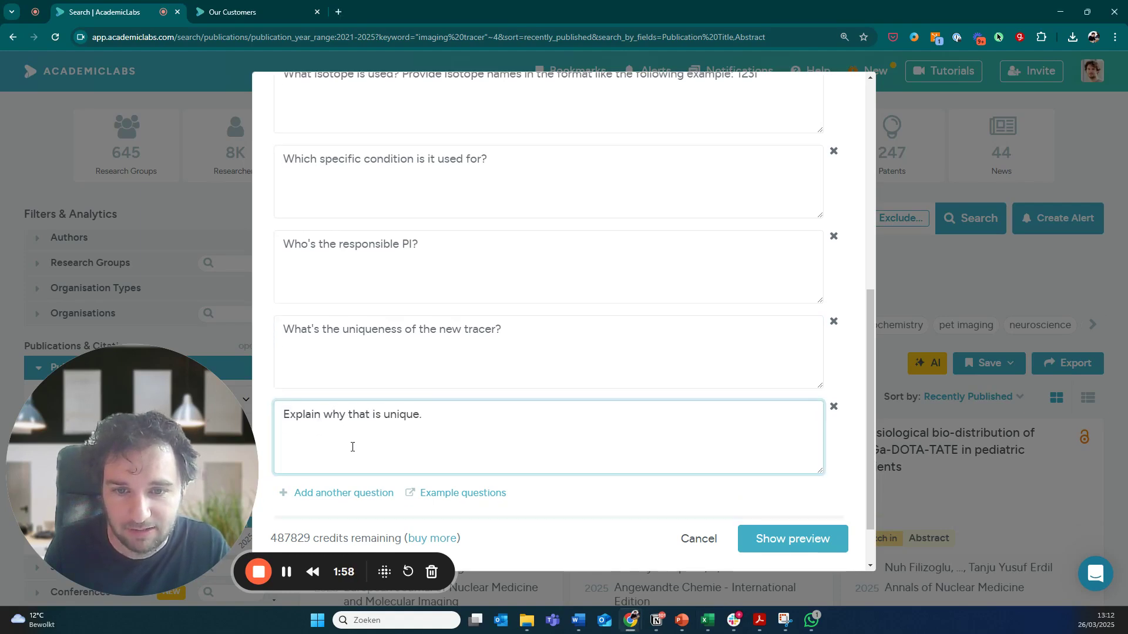
left_click(338, 432)
key("alt+Tab")
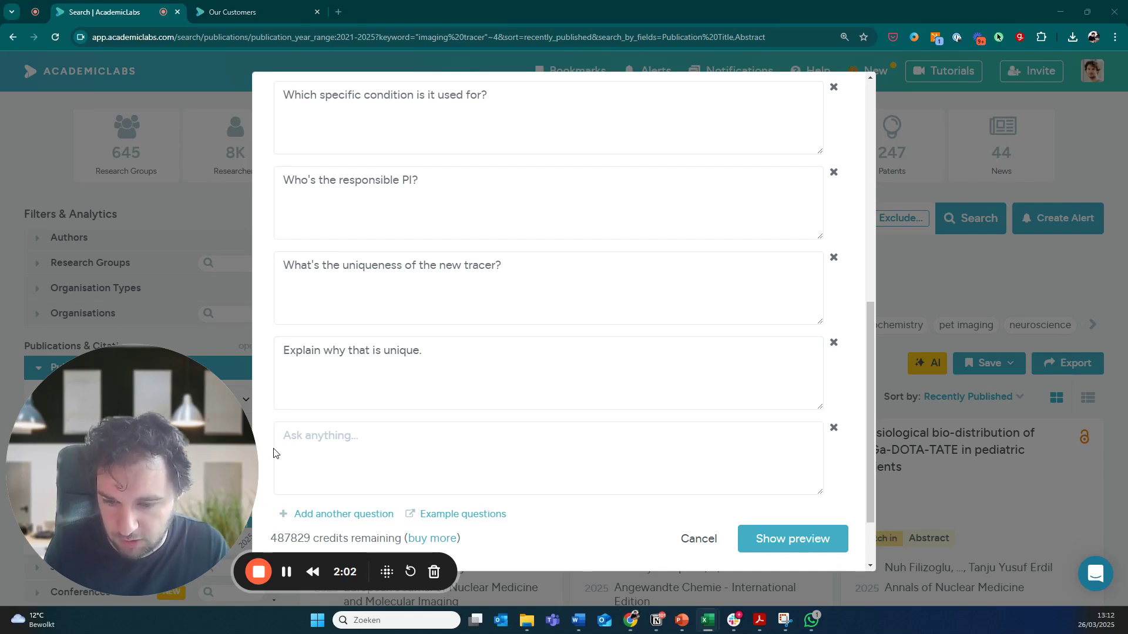
left_click(328, 444)
type("What's the potential of this new tracer?")
Add a ninth question to the analysis: "What are negative findings about this new tracer?"
scroll(358, 469, "down", 1)
left_click(344, 427)
key("alt+Tab")
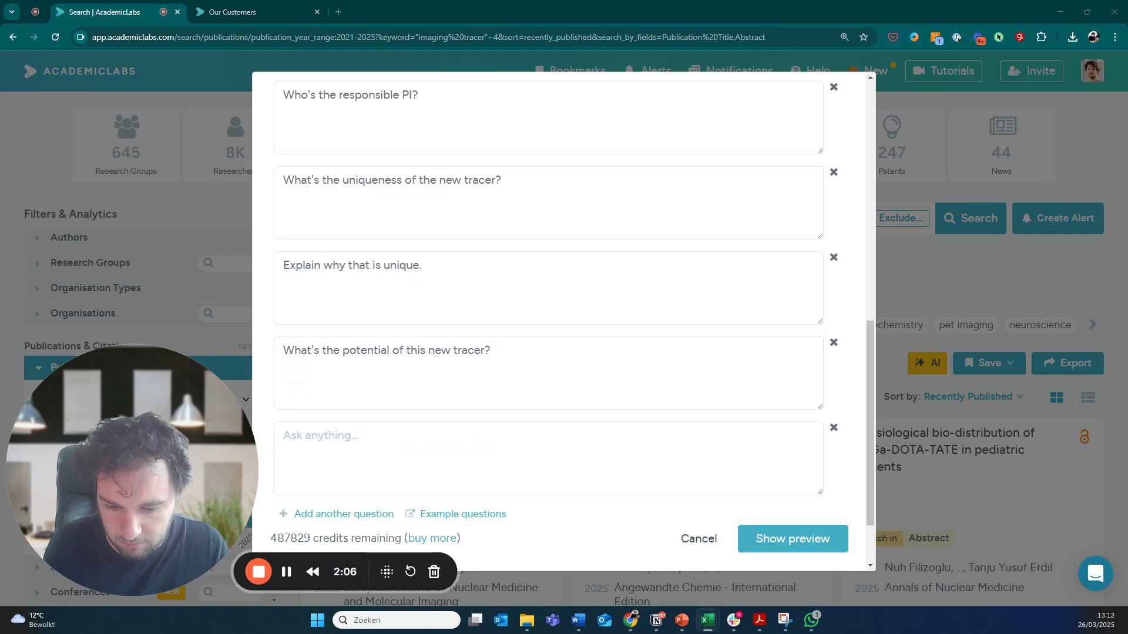
left_click(317, 438)
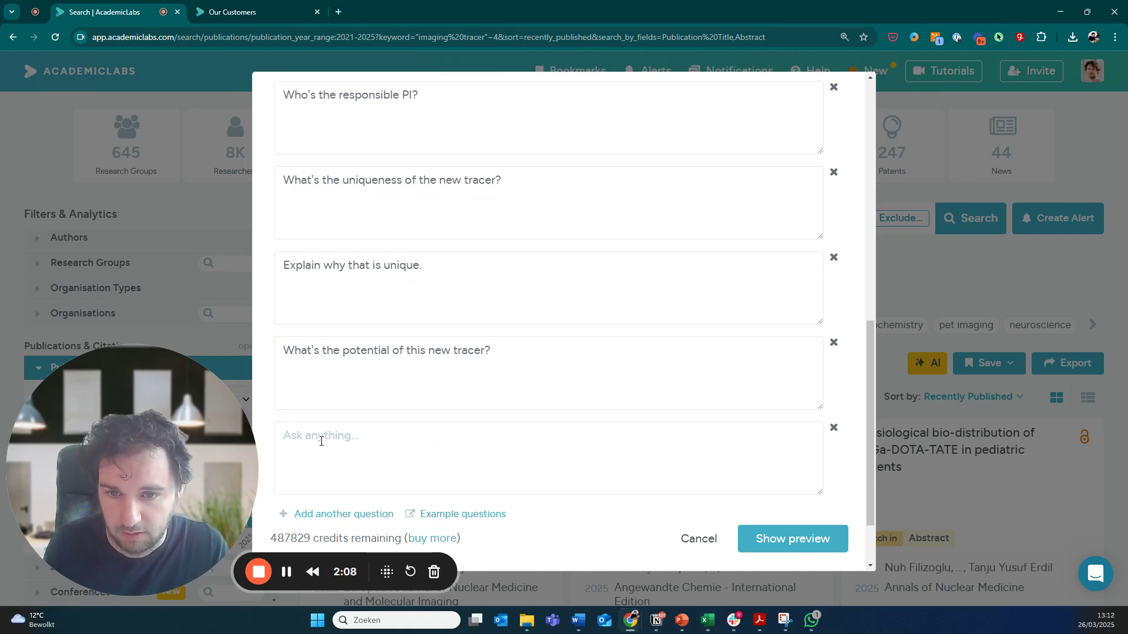
type("What are negative findings about this new tracer?")
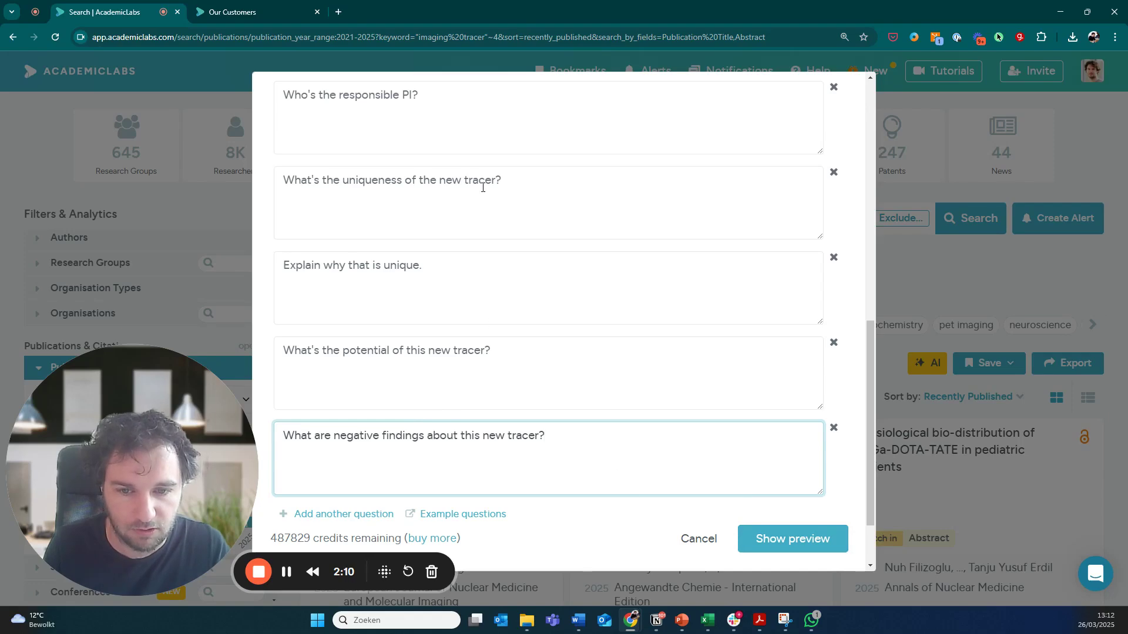
Generate the analysis preview and expand the first publication to review its AI answers and source details
scroll(509, 464, "up", 10)
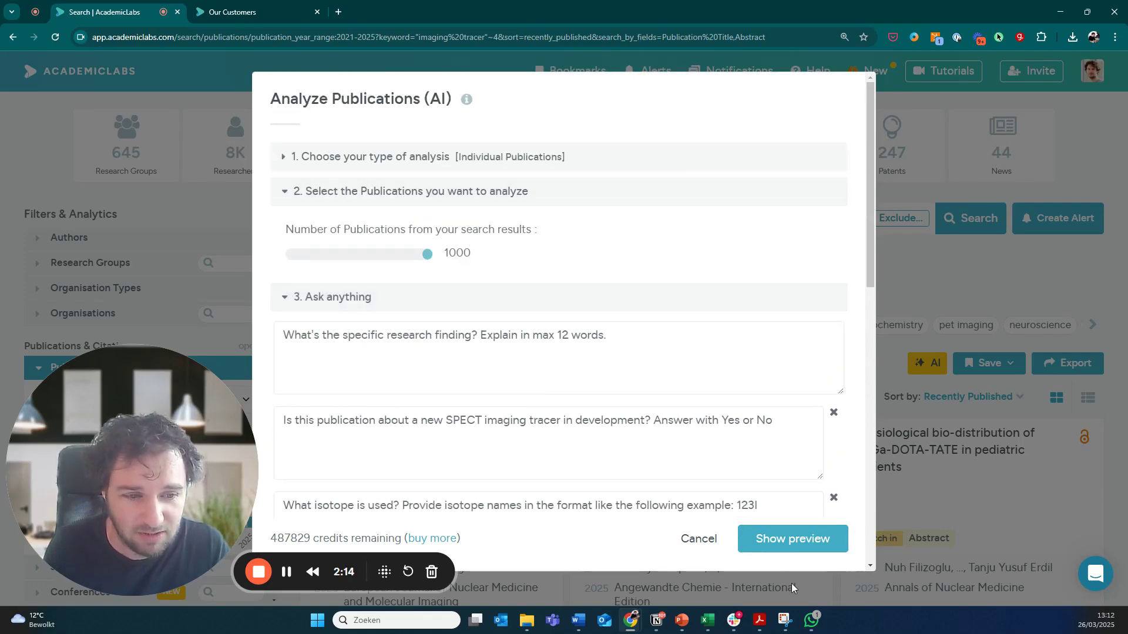
left_click(780, 540)
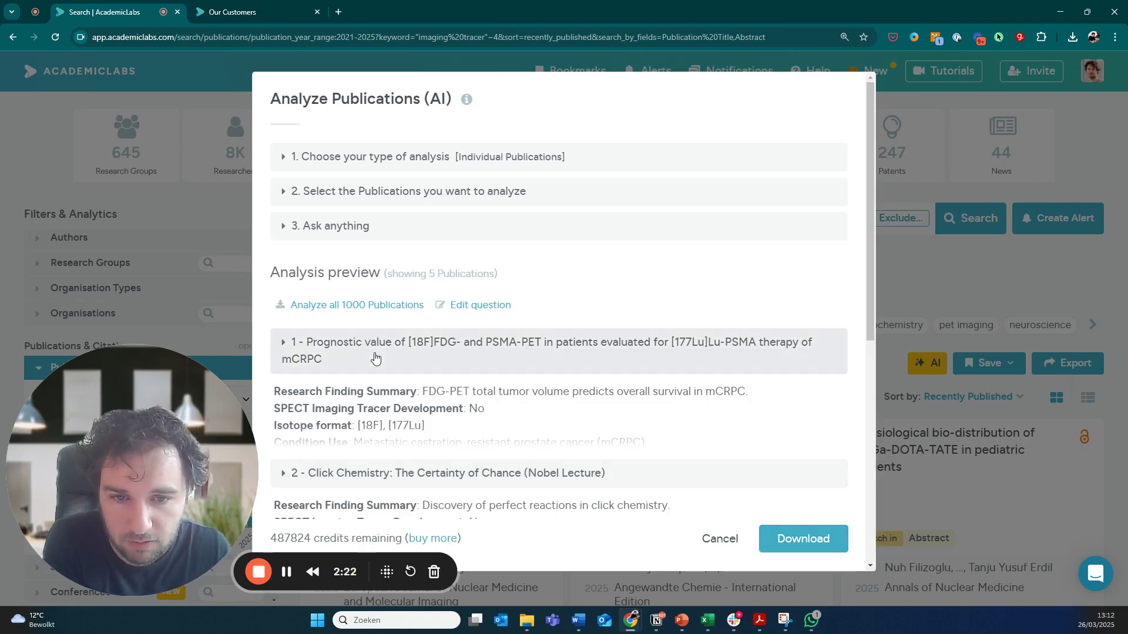
left_click(473, 362)
scroll(447, 353, "down", 1)
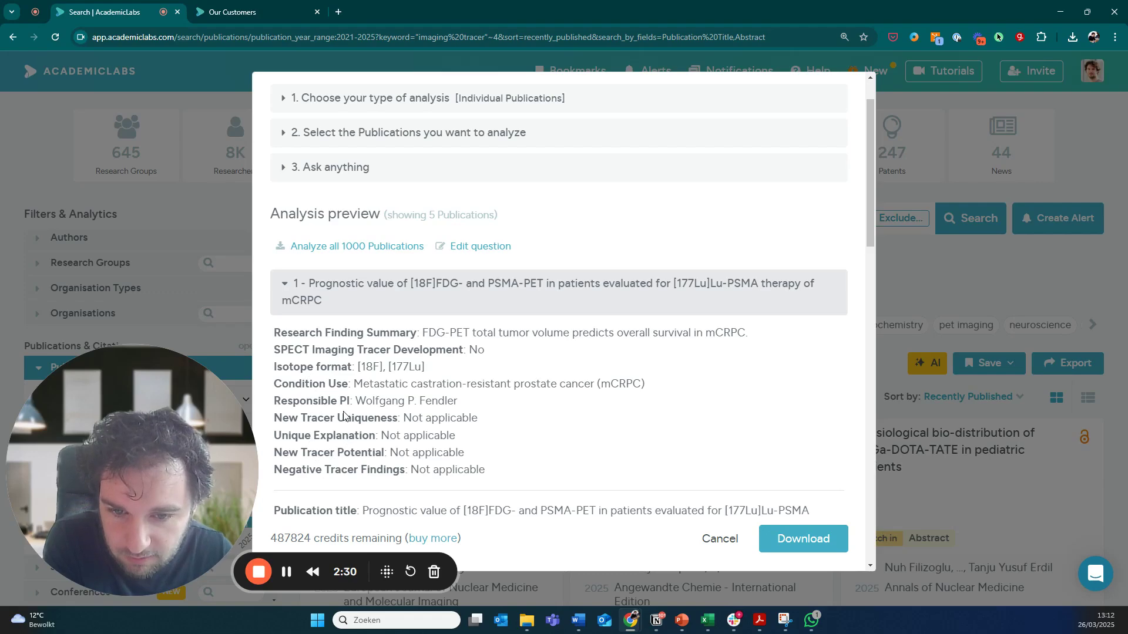
scroll(350, 426, "down", 2)
scroll(382, 298, "down", 6)
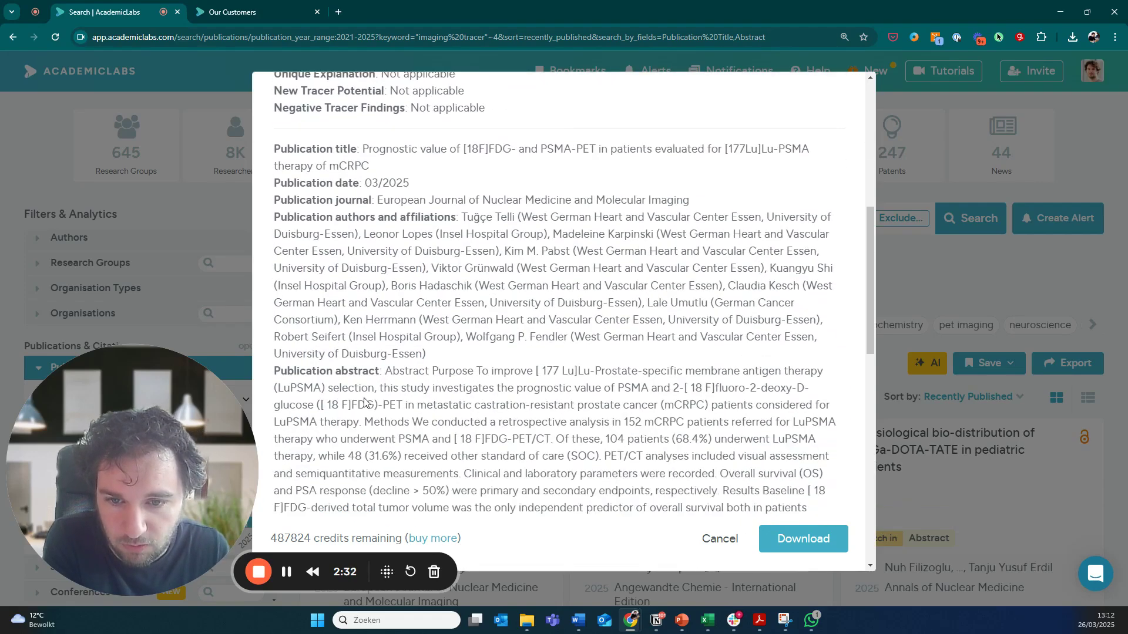
scroll(432, 299, "down", 9)
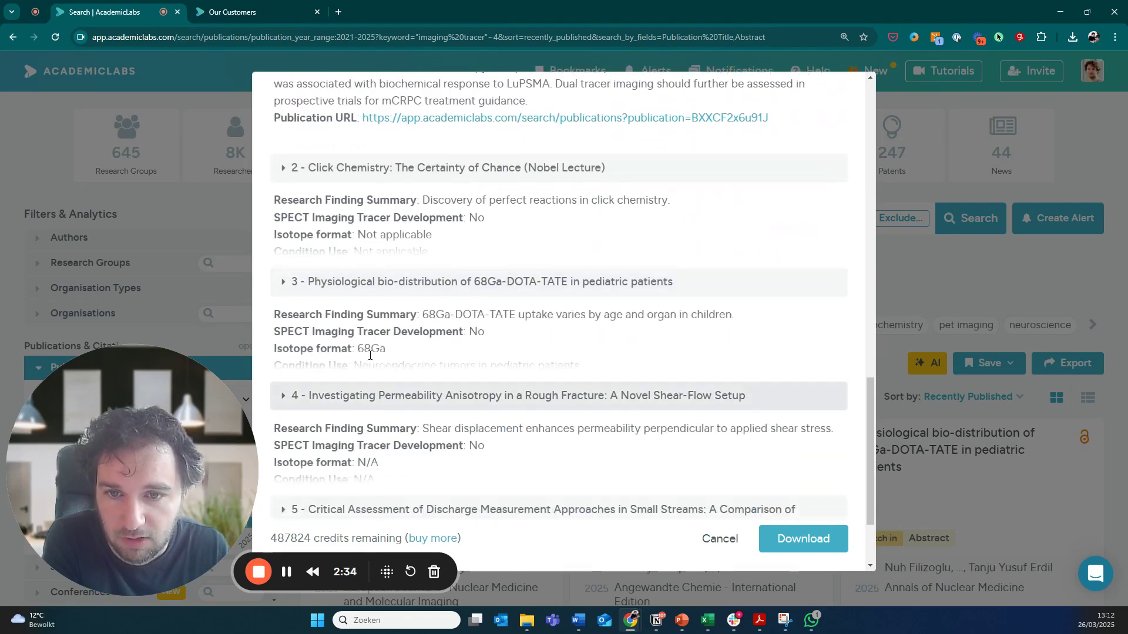
Expand the third previewed publication to check its answers, and download the full analysis of all 1000 publications
left_click(453, 348)
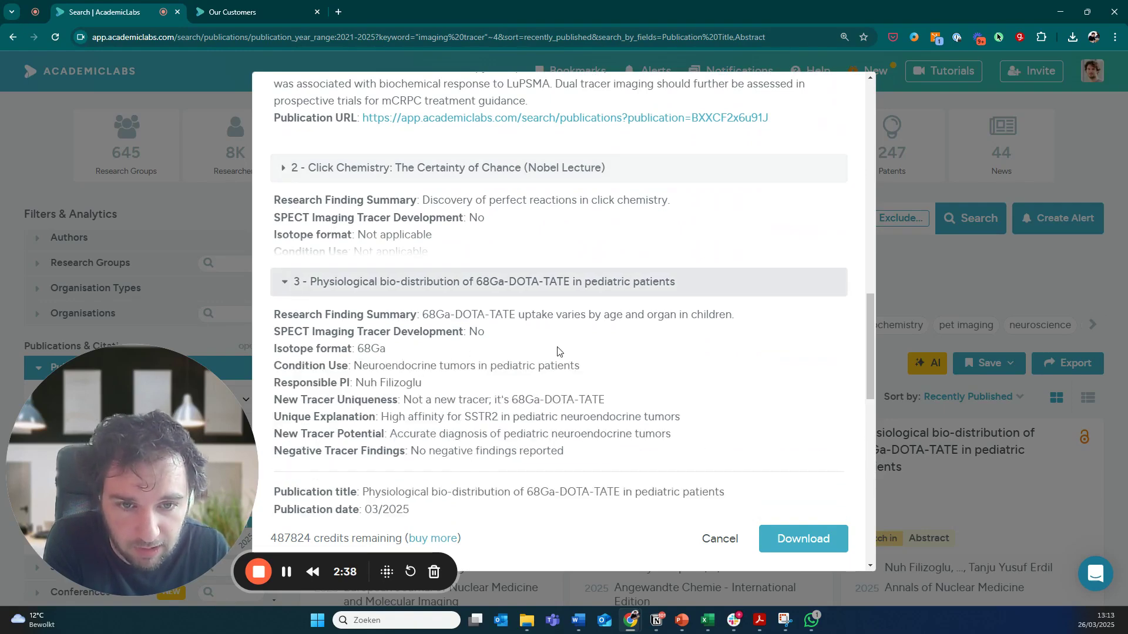
scroll(445, 319, "up", 15)
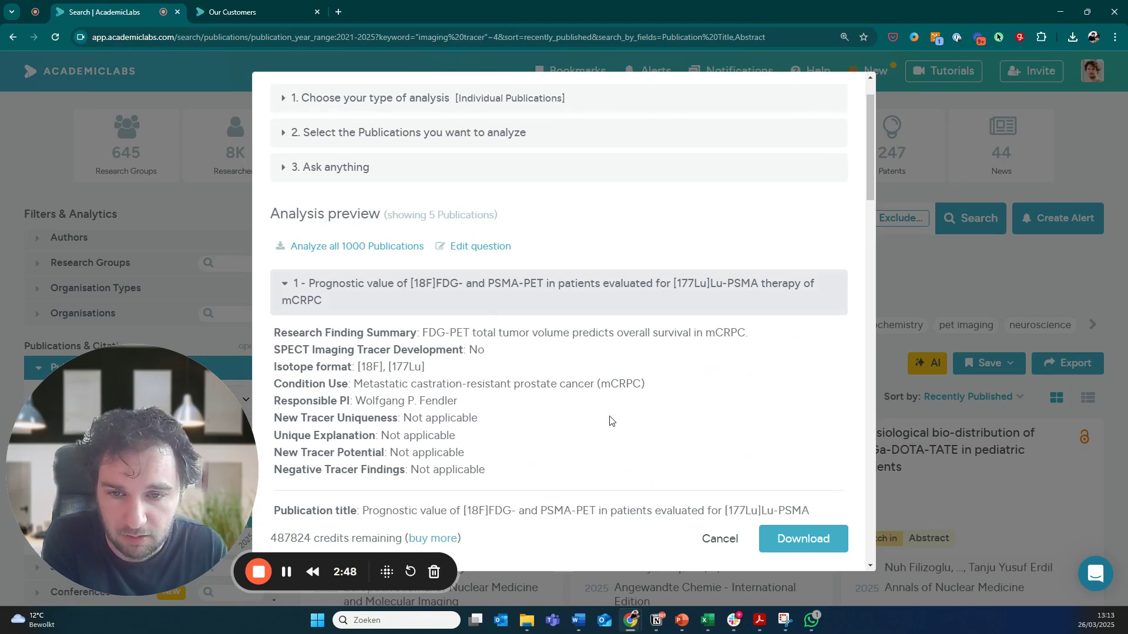
scroll(627, 403, "down", 5)
scroll(627, 420, "down", 2)
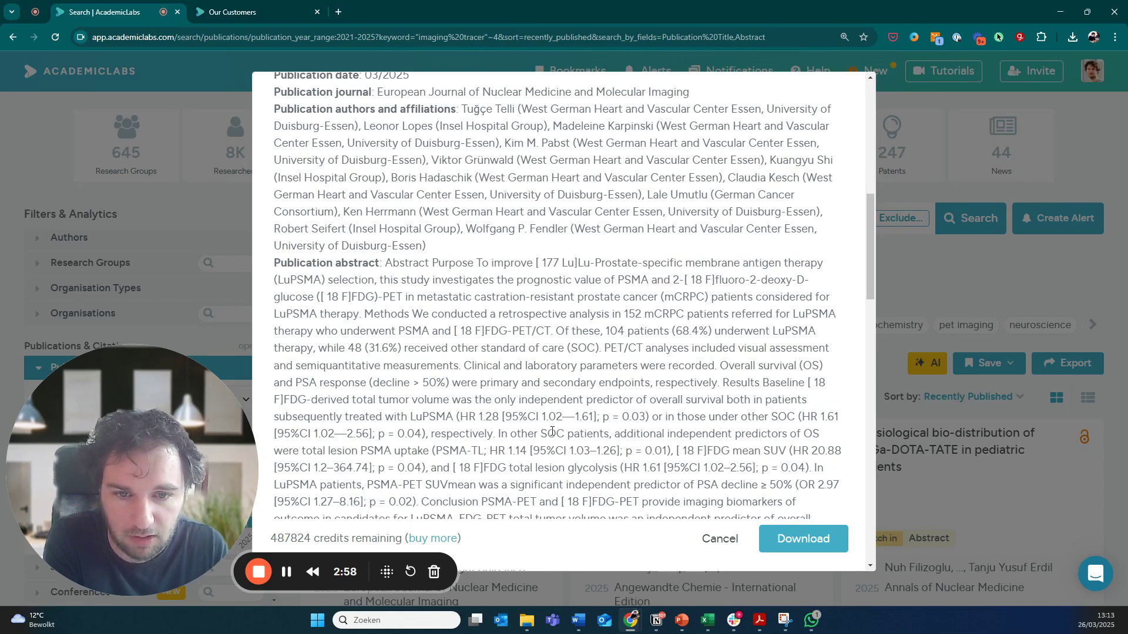
scroll(627, 378, "down", 4)
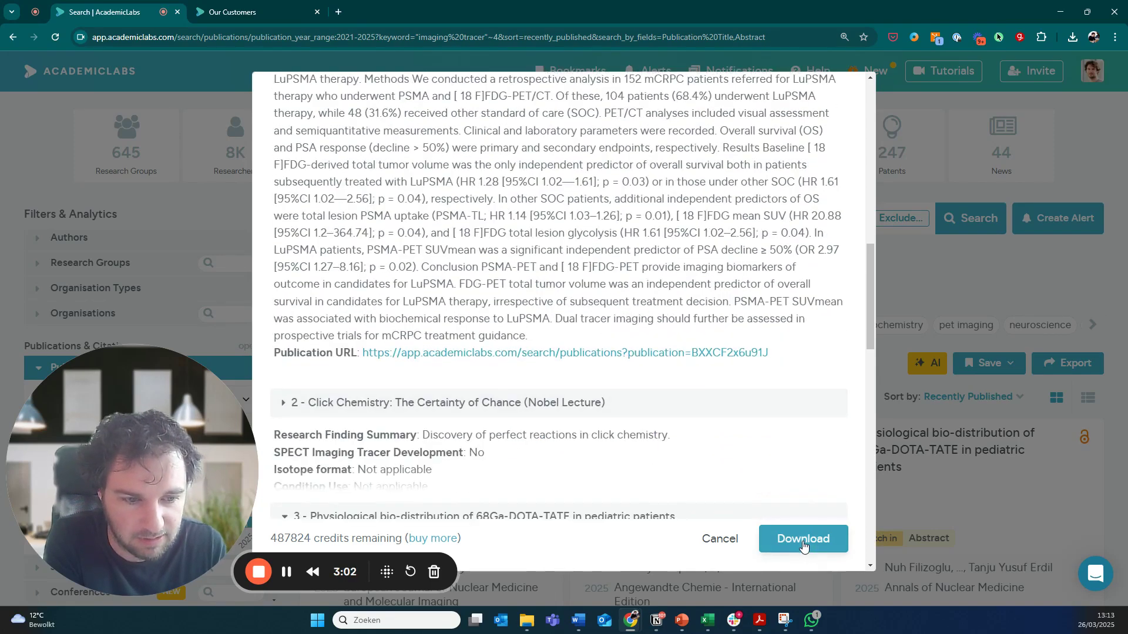
left_click(802, 546)
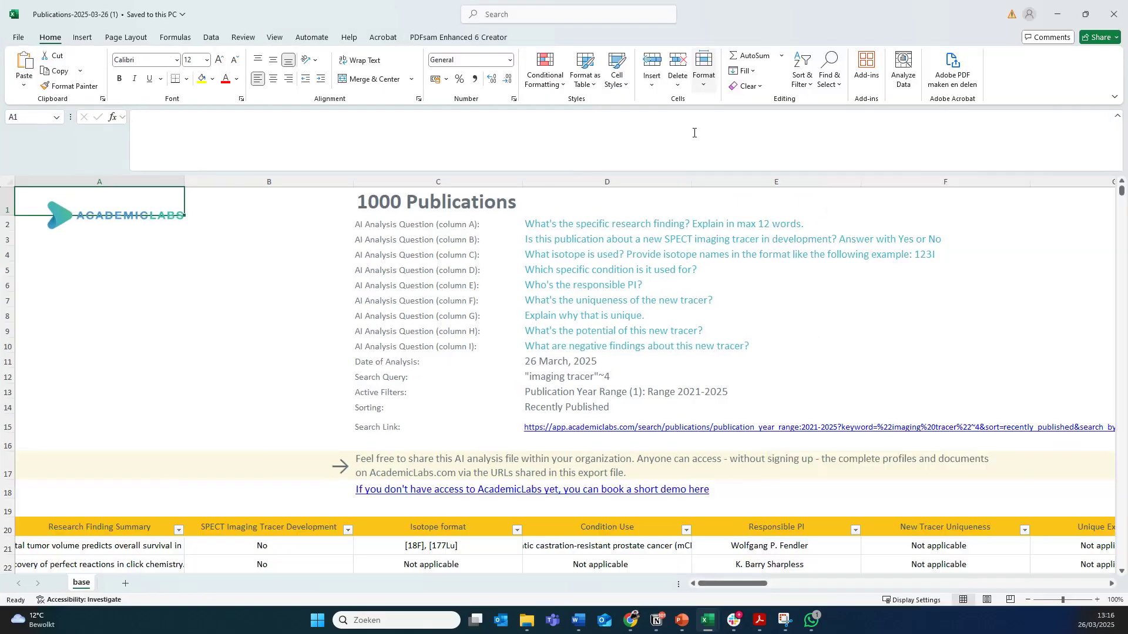
In the exported Excel workbook, review the analysis questions, search query and active filters listed above the results table
left_click(479, 255)
left_click_drag(531, 224, 564, 355)
left_click(556, 377)
left_click(556, 386)
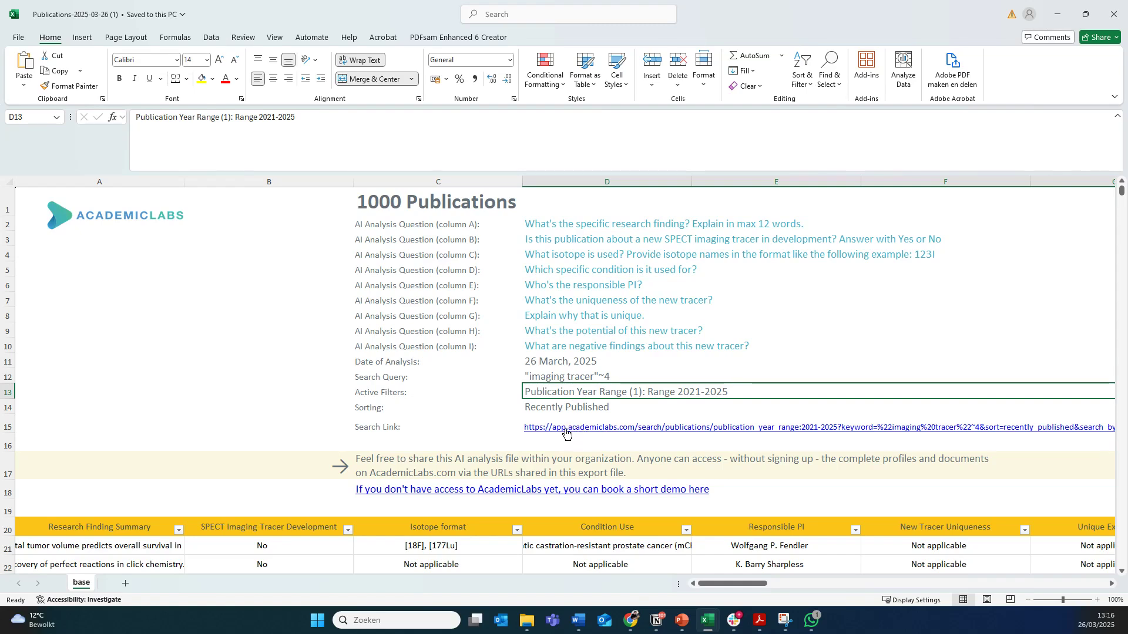
scroll(650, 475, "down", 1)
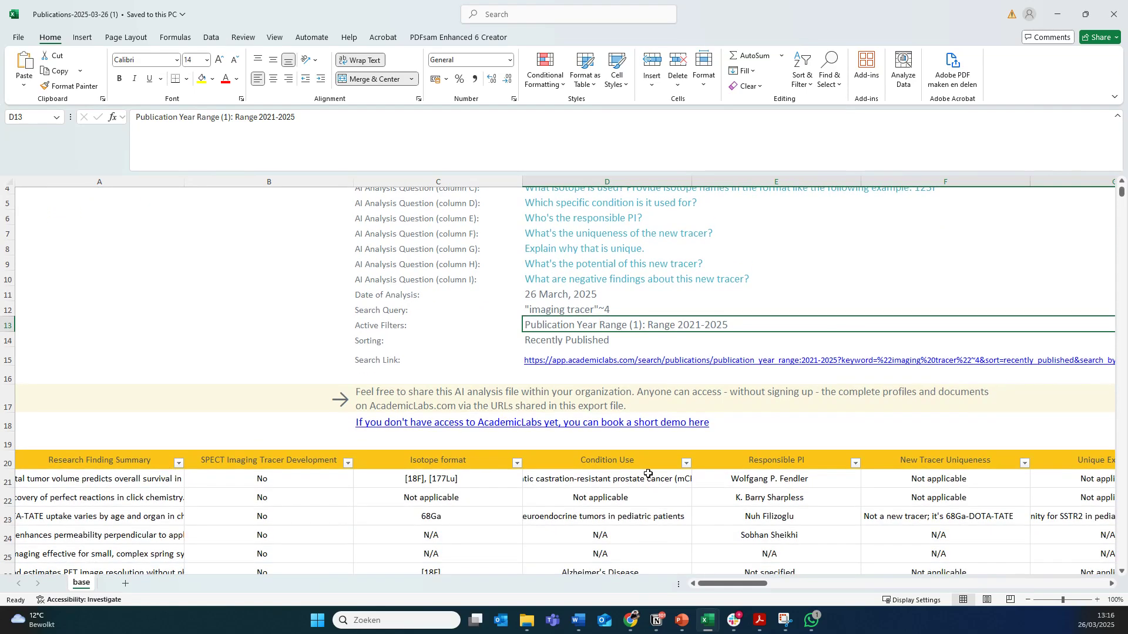
Examine the results table's column headers, from the AI answer columns through to the publication details, links and author emails
scroll(646, 473, "right", 3)
left_click(558, 460)
left_click(728, 459)
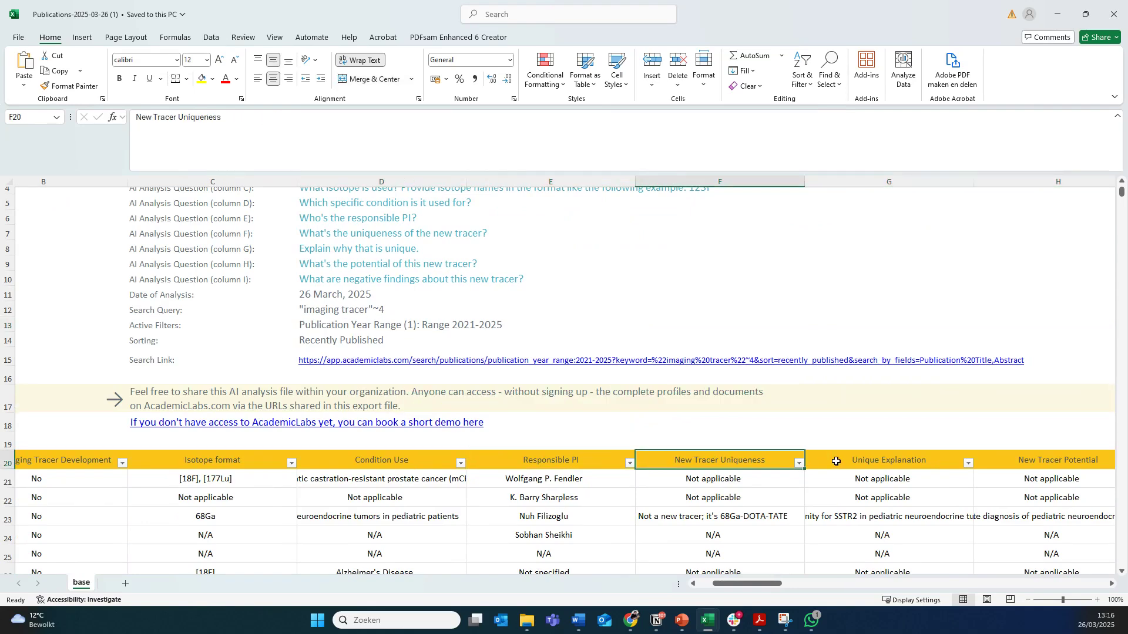
left_click(895, 460)
scroll(764, 470, "right", 15)
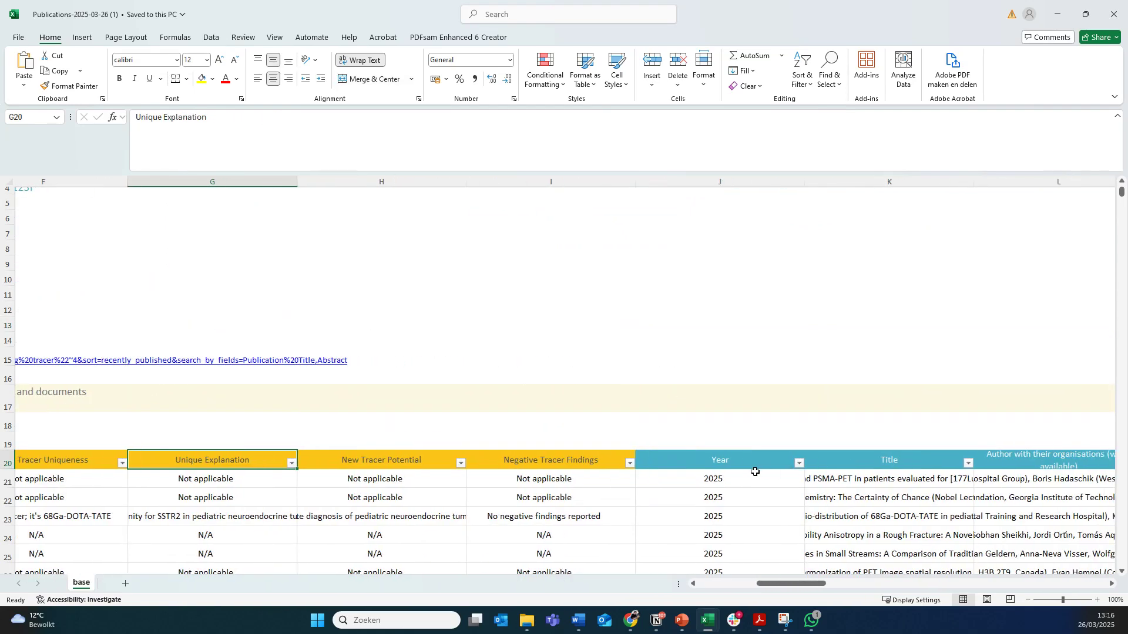
scroll(525, 464, "right", 15)
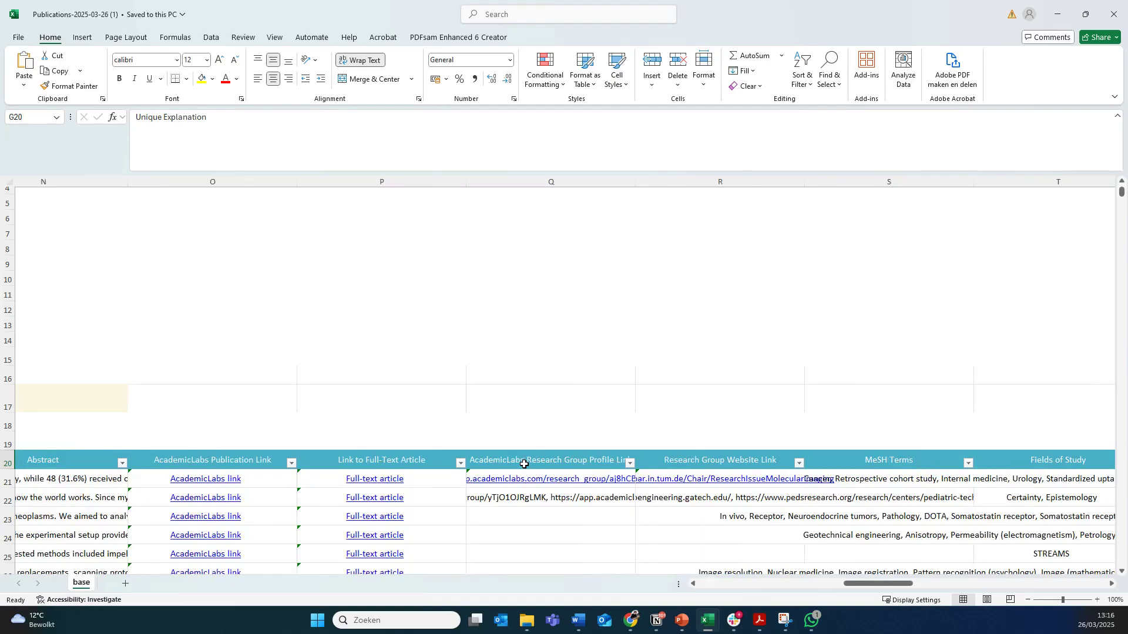
scroll(525, 464, "left", 15)
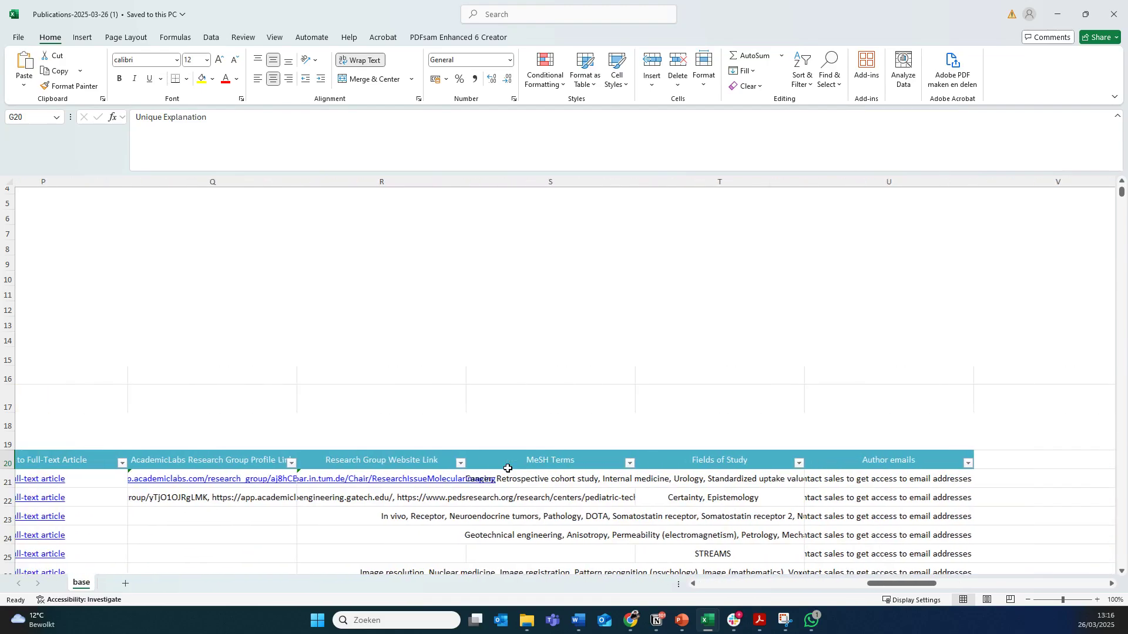
scroll(464, 481, "left", 4)
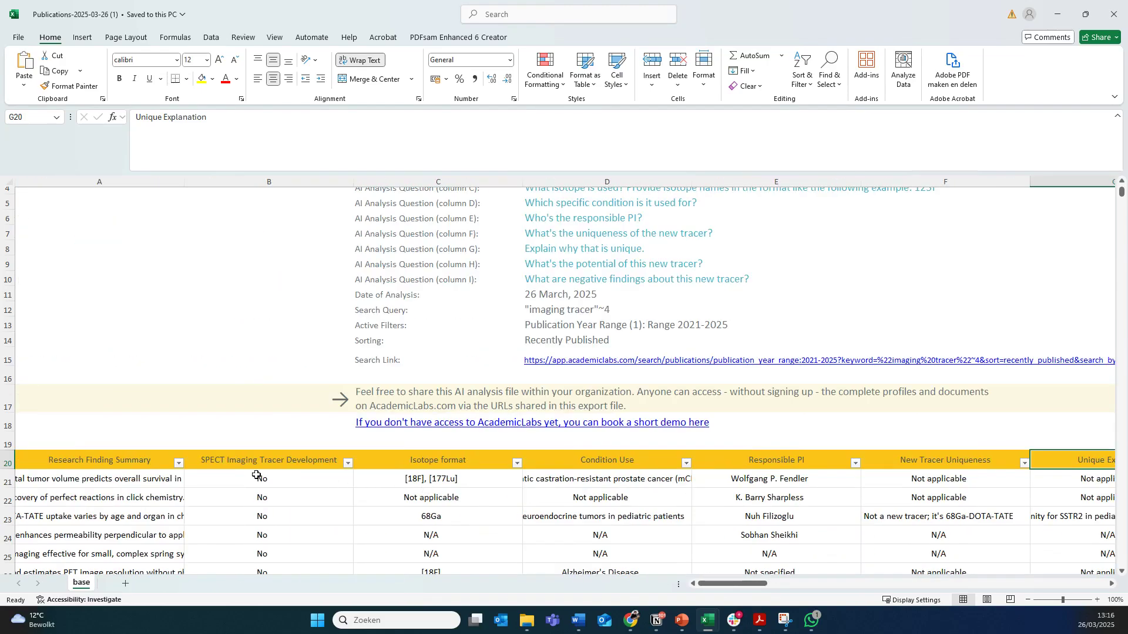
Filter the SPECT Imaging Tracer Development column to show only the "Yes" rows
scroll(272, 471, "down", 3)
scroll(177, 365, "down", 1)
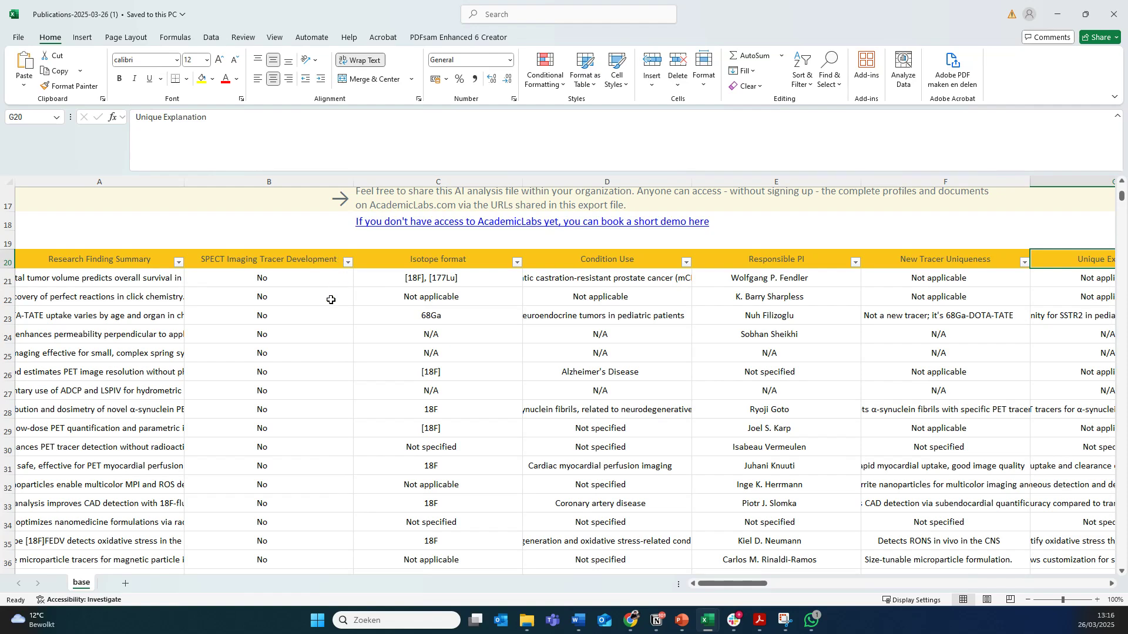
left_click(347, 263)
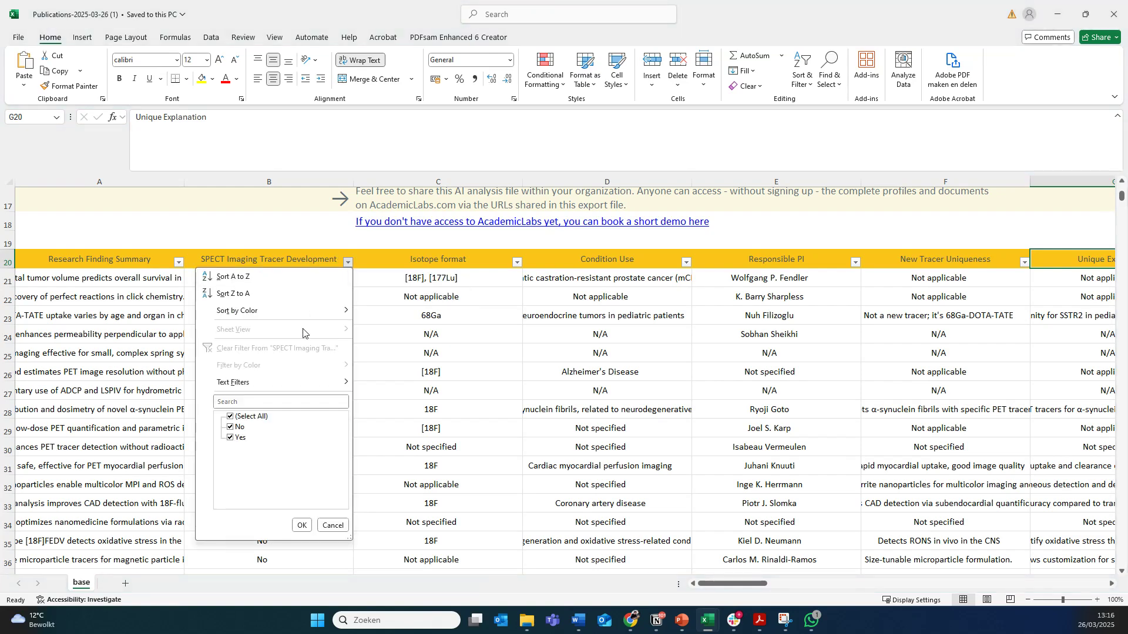
left_click(231, 428)
left_click(302, 526)
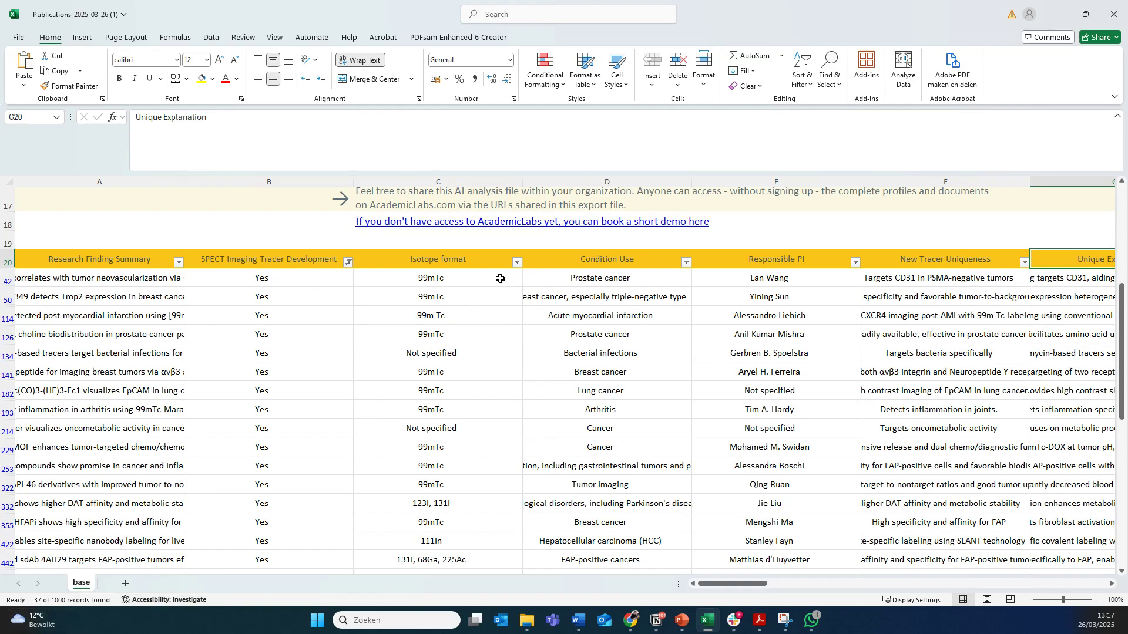
Filter the Isotope format column by searching its values for "Lu"
left_click(516, 263)
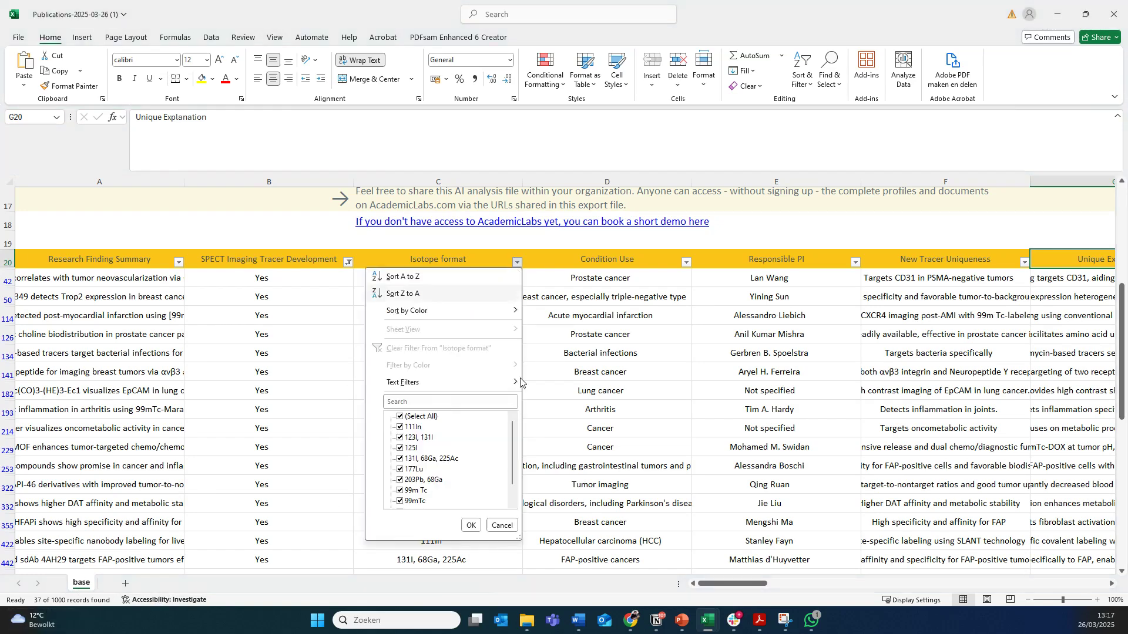
left_click_drag(518, 538, 774, 626)
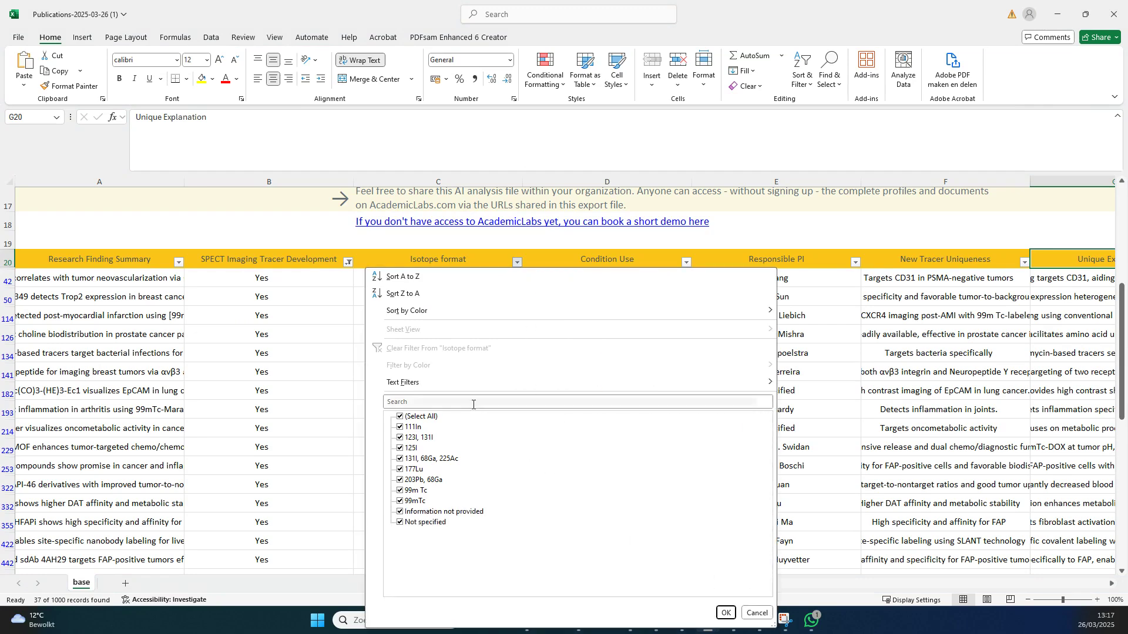
left_click(464, 403)
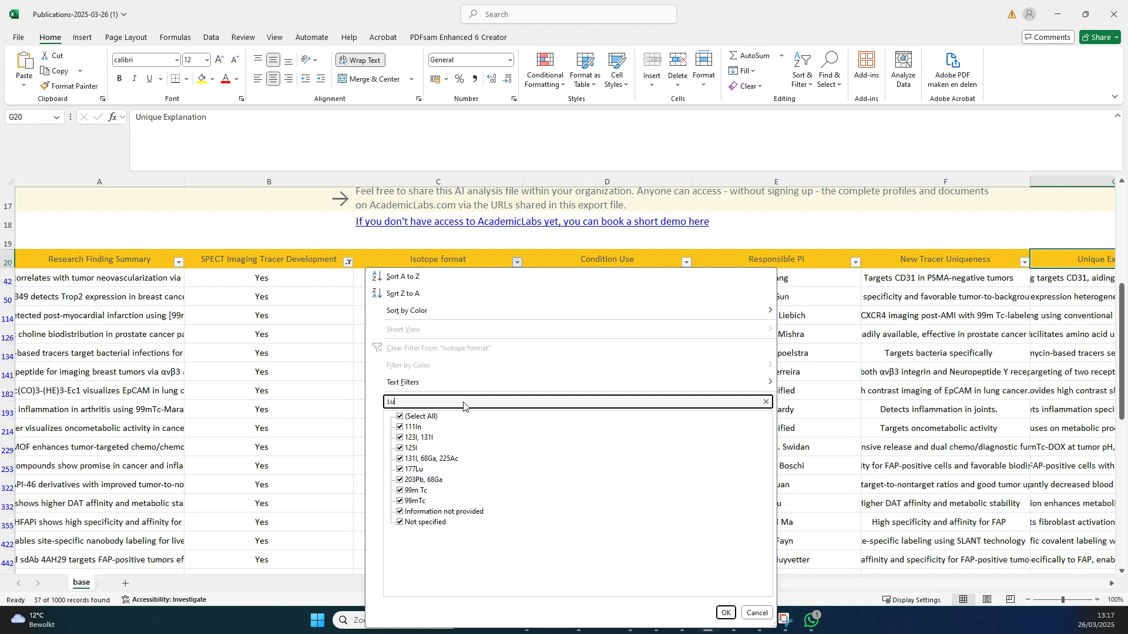
key("Return")
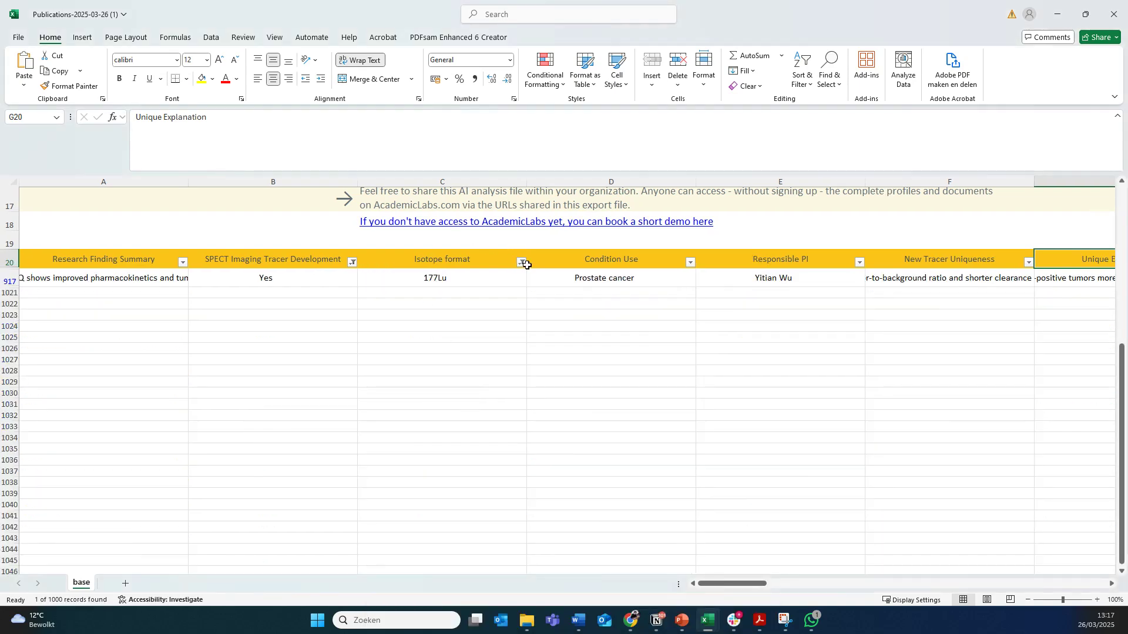
Reselect all values in the Isotope format filter to show every isotope again
left_click(522, 263)
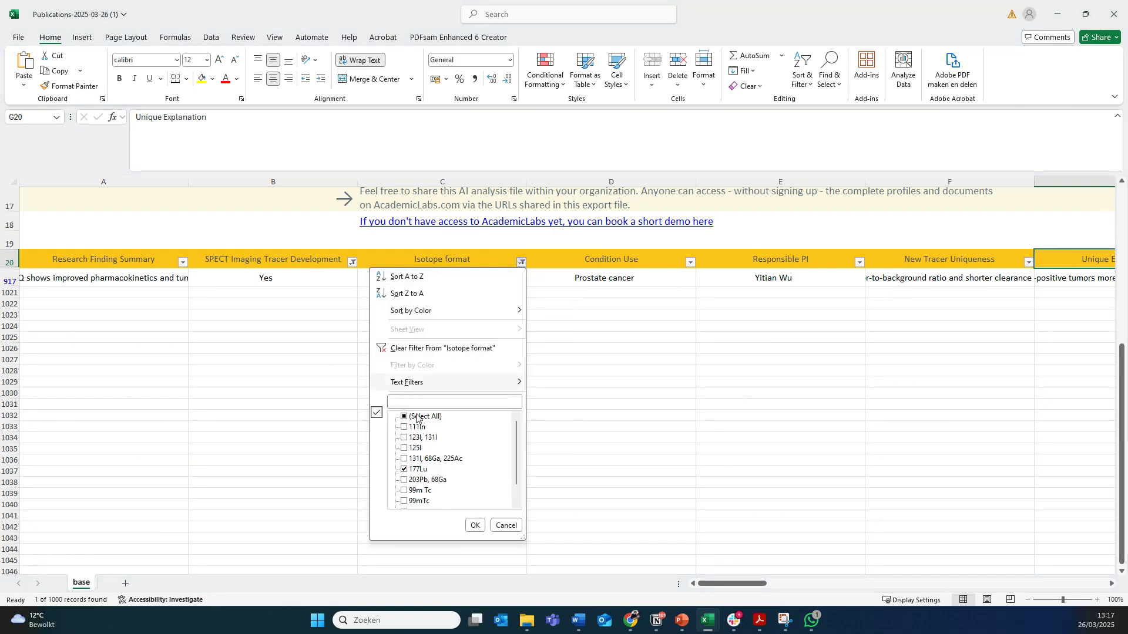
left_click(405, 417)
key("Return")
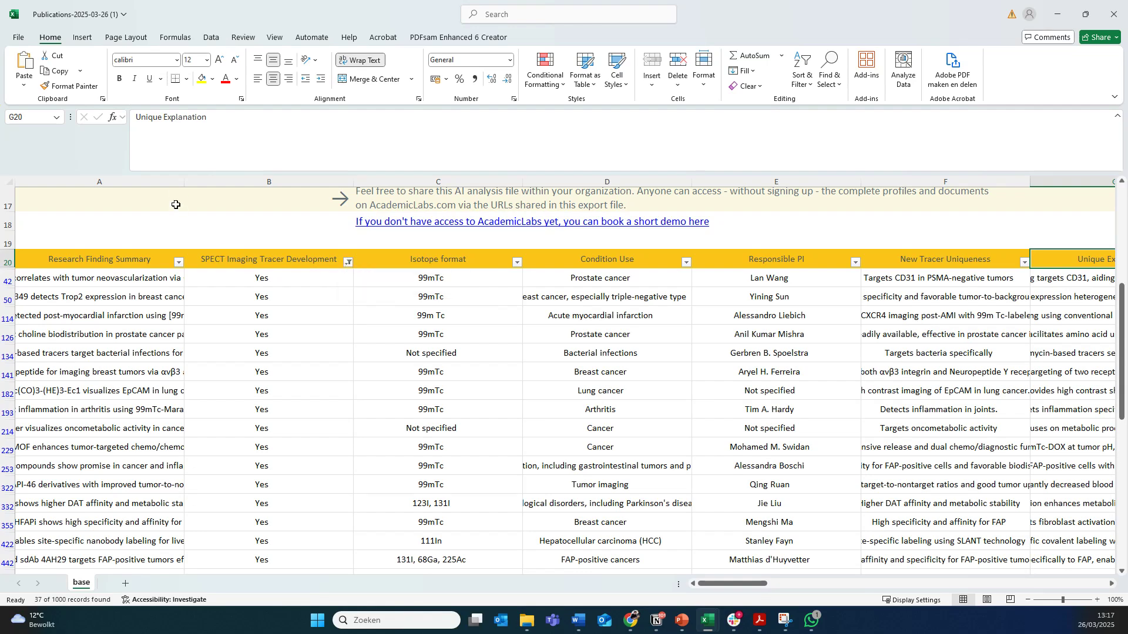
Widen the Research Finding Summary column so its summaries can be read in full
left_click_drag(186, 178, 370, 178)
left_click(196, 281)
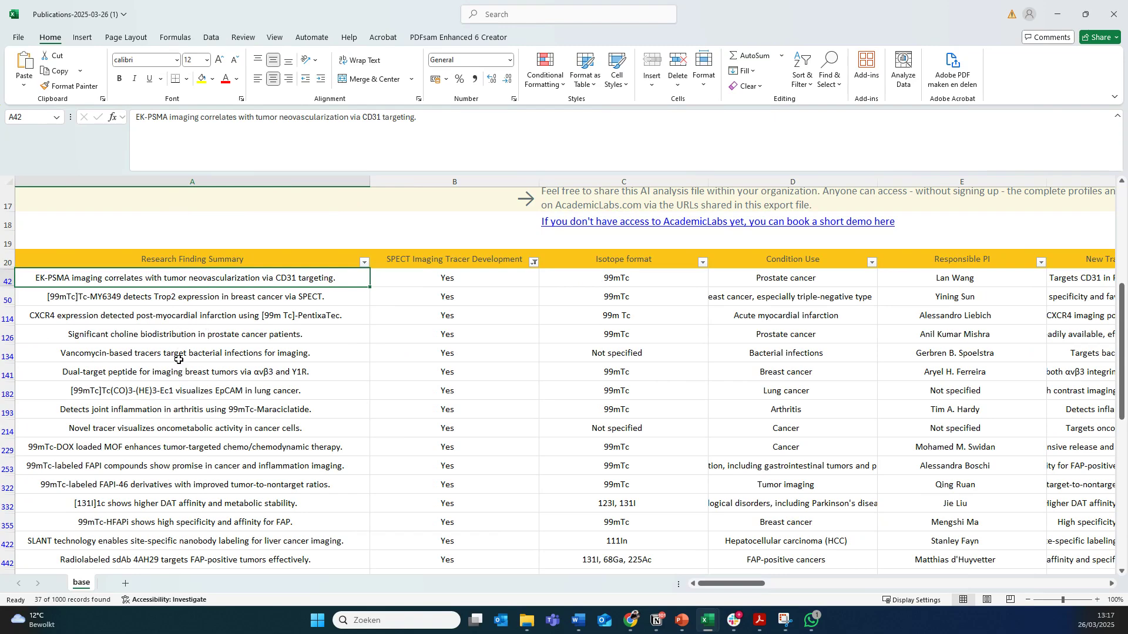
scroll(179, 382, "down", 1)
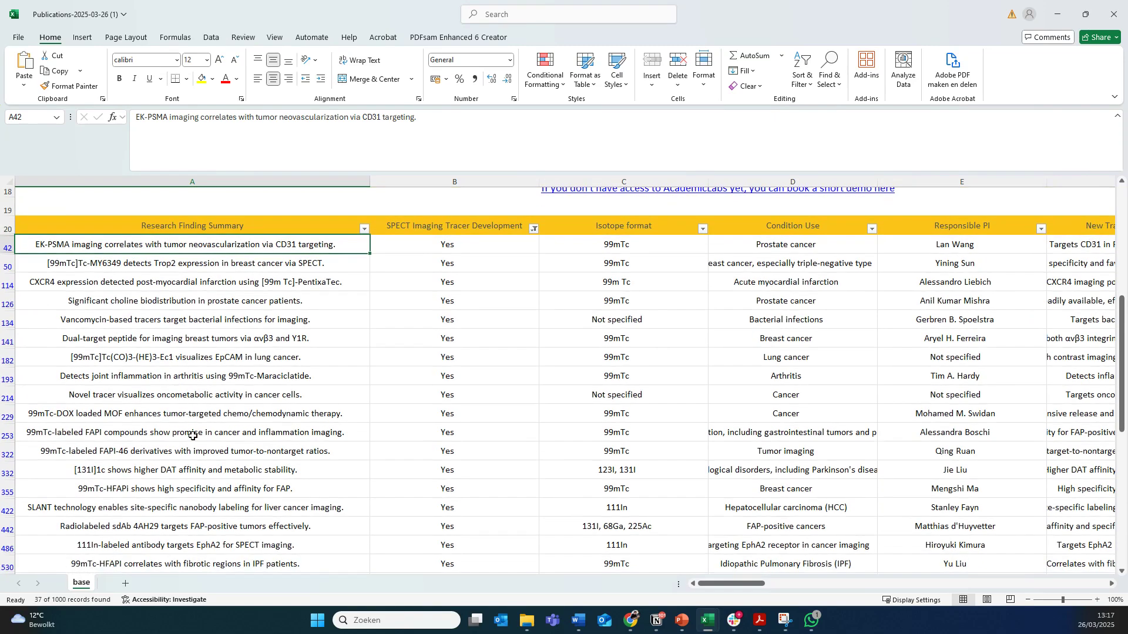
Widen the New Tracer Uniqueness and Unique Explanation columns so their answers can be read in full
scroll(210, 464, "right", 2)
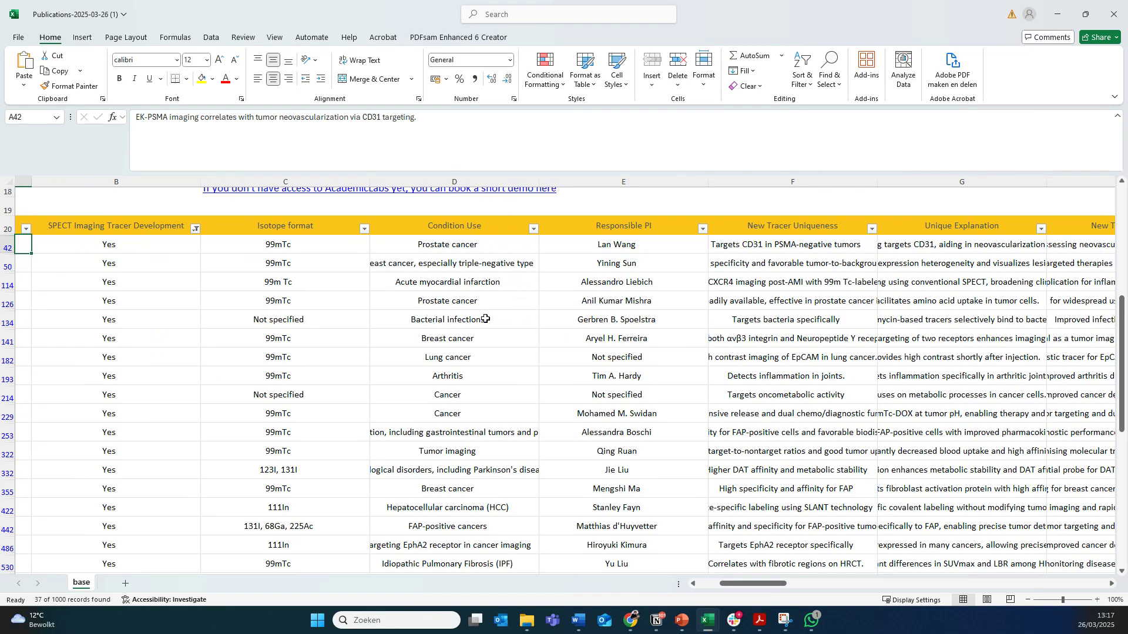
scroll(538, 317, "right", 2)
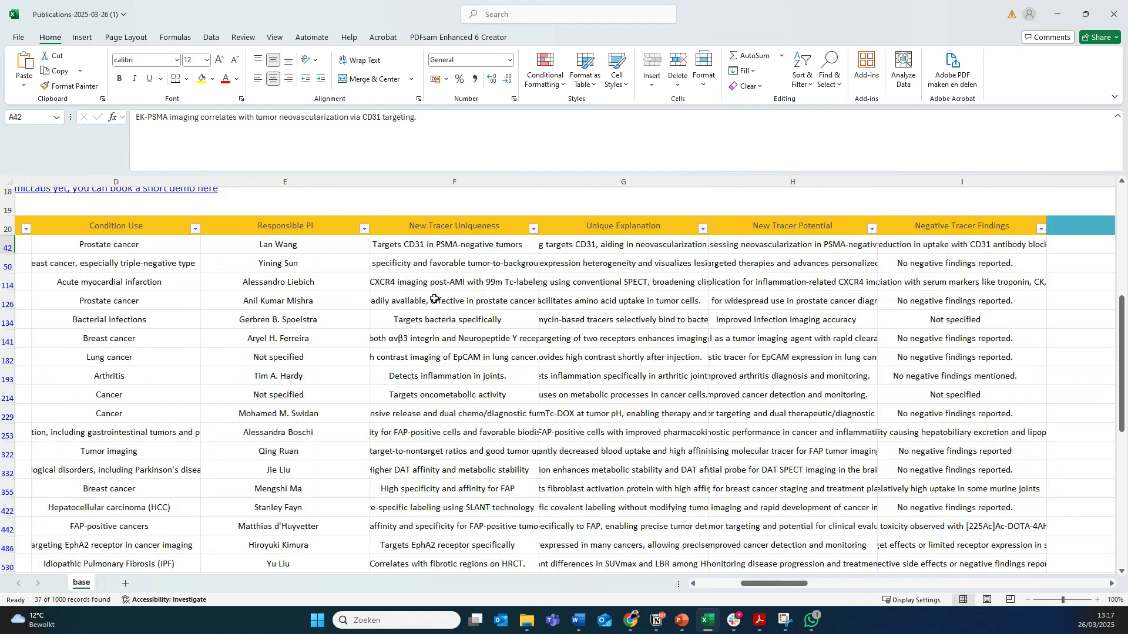
left_click(498, 250)
left_click_drag(539, 183, 642, 179)
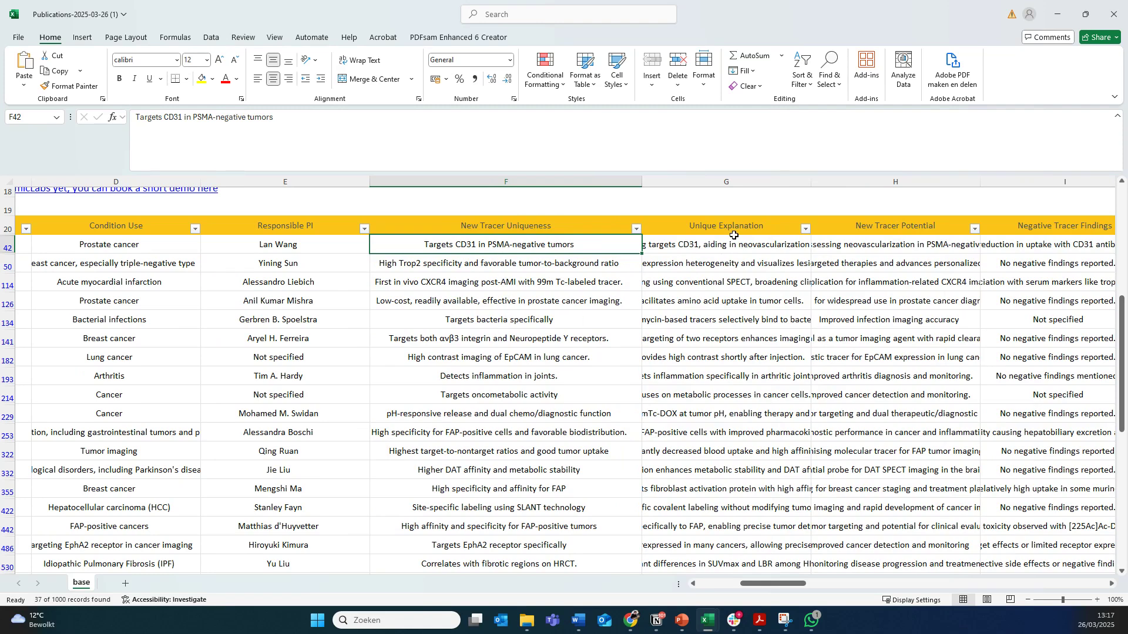
left_click_drag(811, 182, 1003, 184)
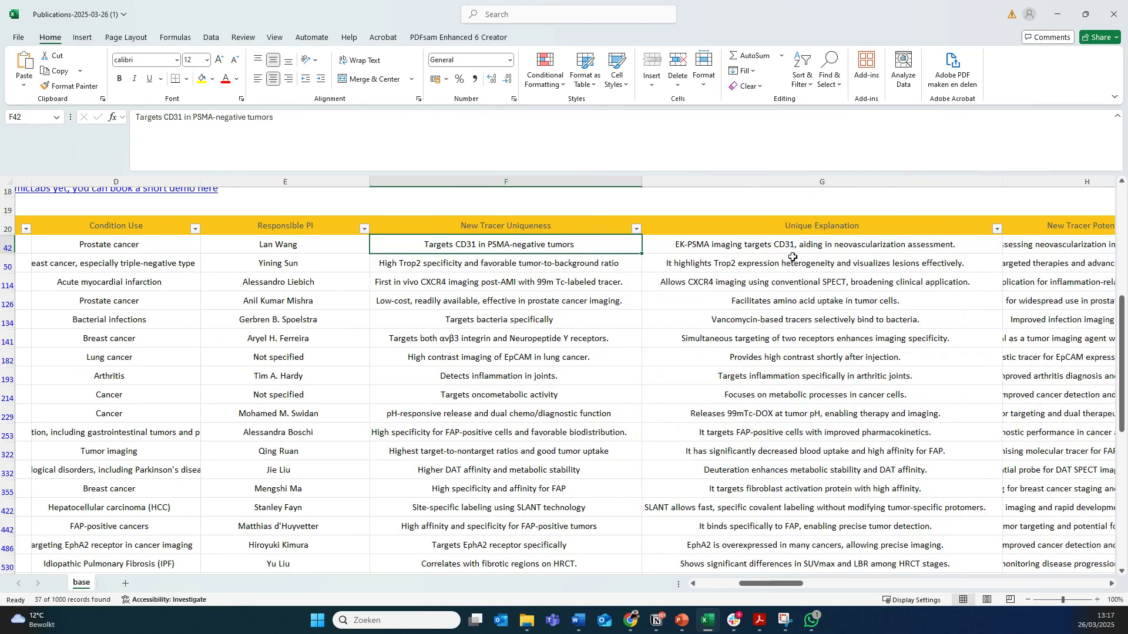
Widen the New Tracer Potential column so its answers can be read in full
left_click(769, 247)
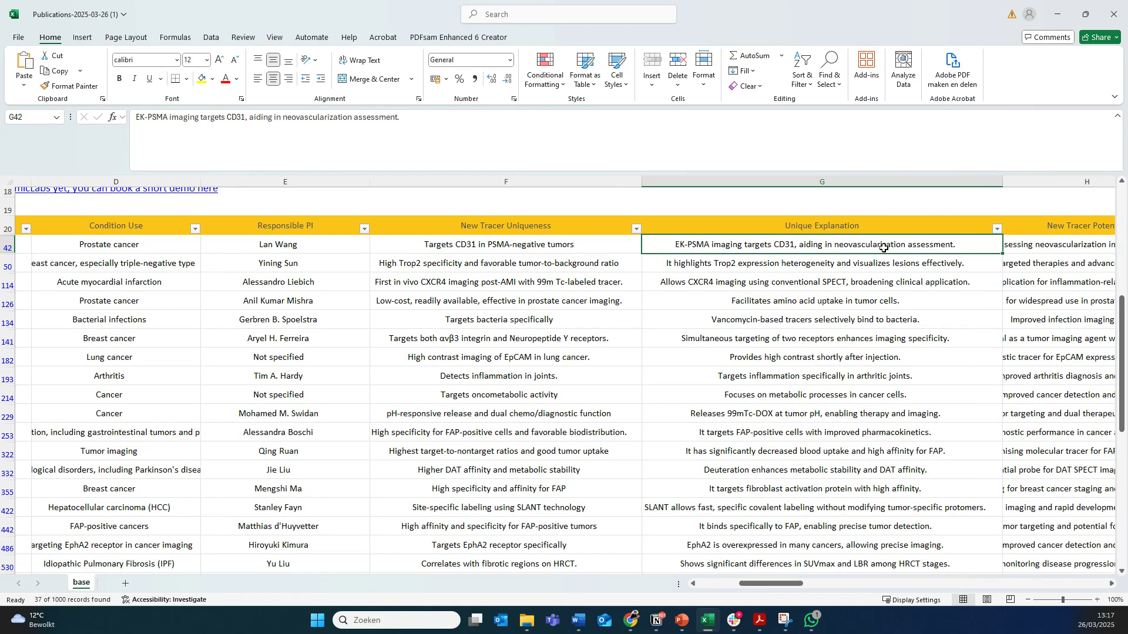
scroll(898, 246, "right", 4)
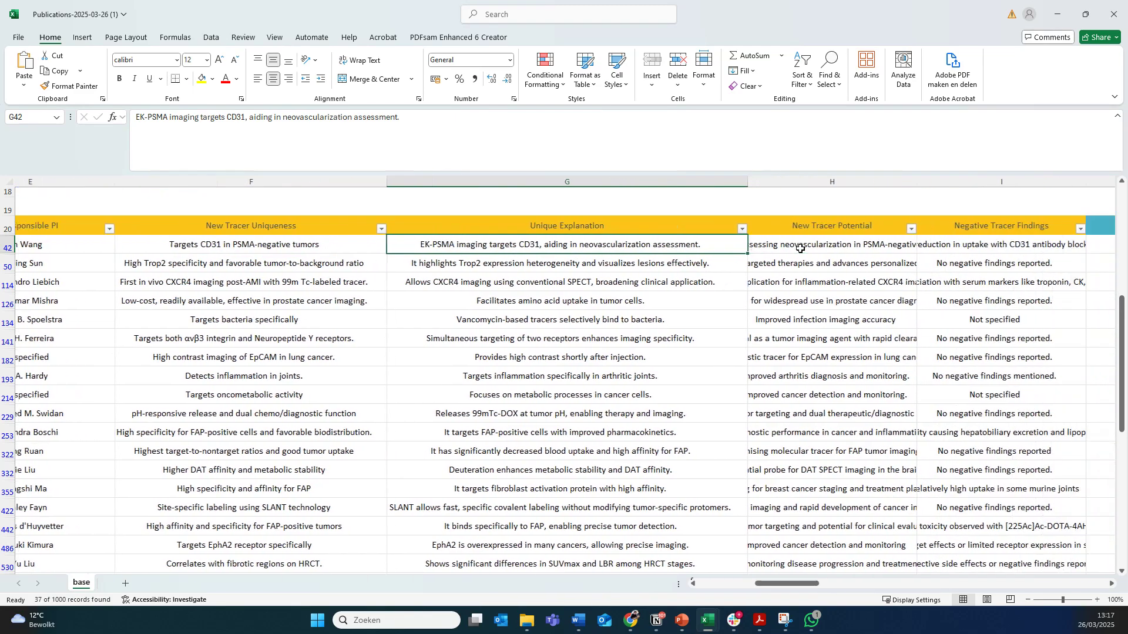
left_click_drag(724, 185, 912, 184)
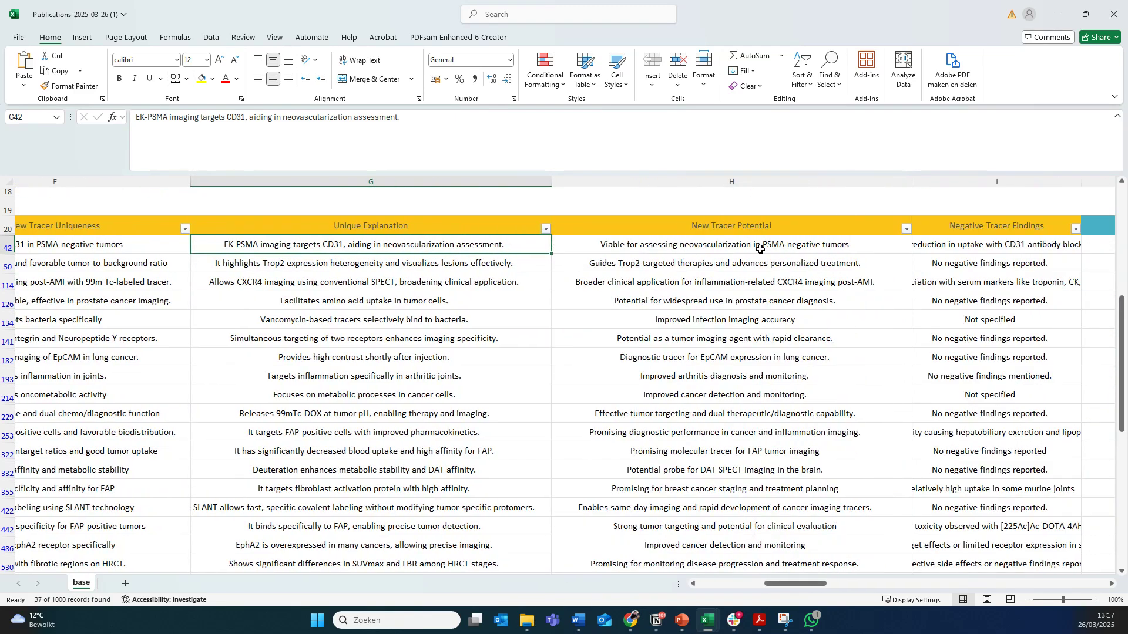
left_click(765, 248)
left_click(743, 353)
Widen the Negative Tracer Findings column until even its longest answers can be read in full
scroll(743, 357, "right", 4)
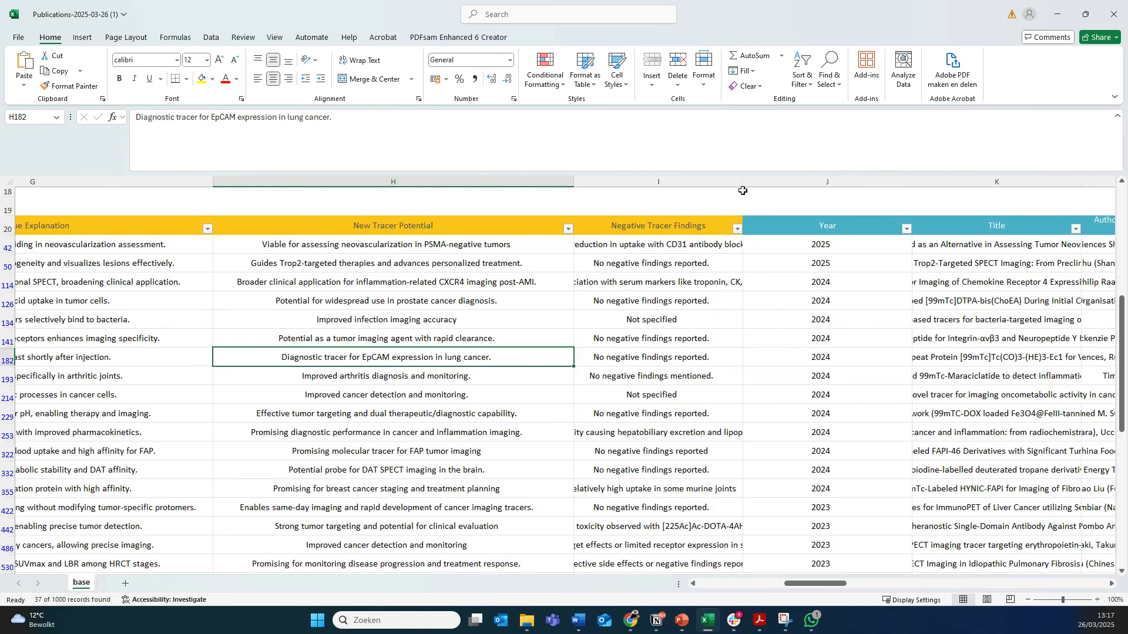
left_click_drag(744, 183, 805, 184)
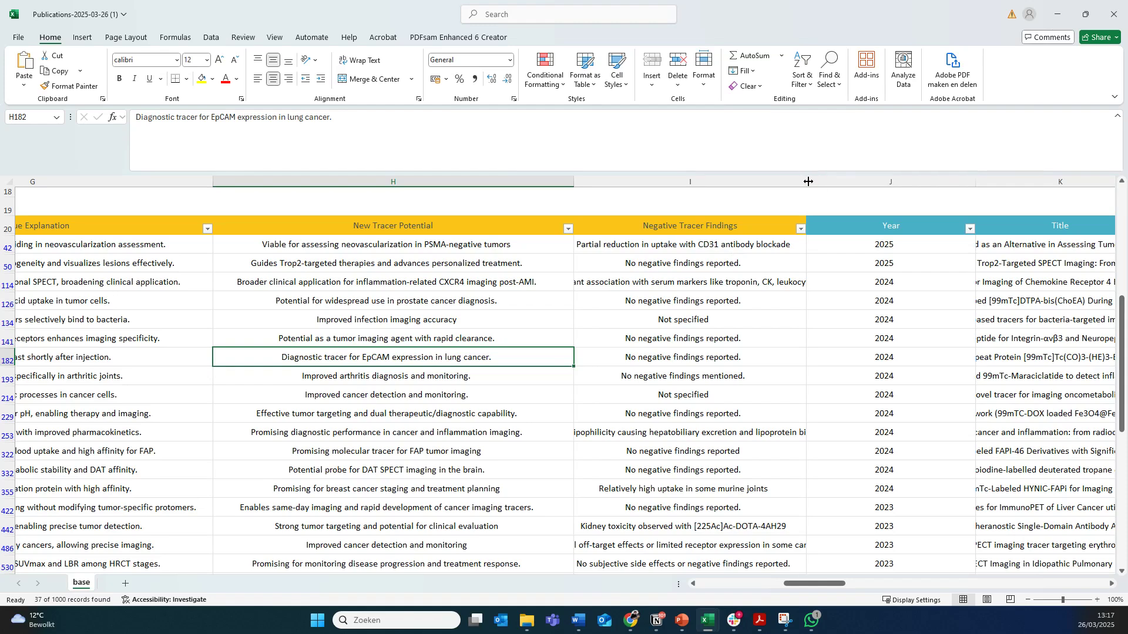
double_click(806, 183)
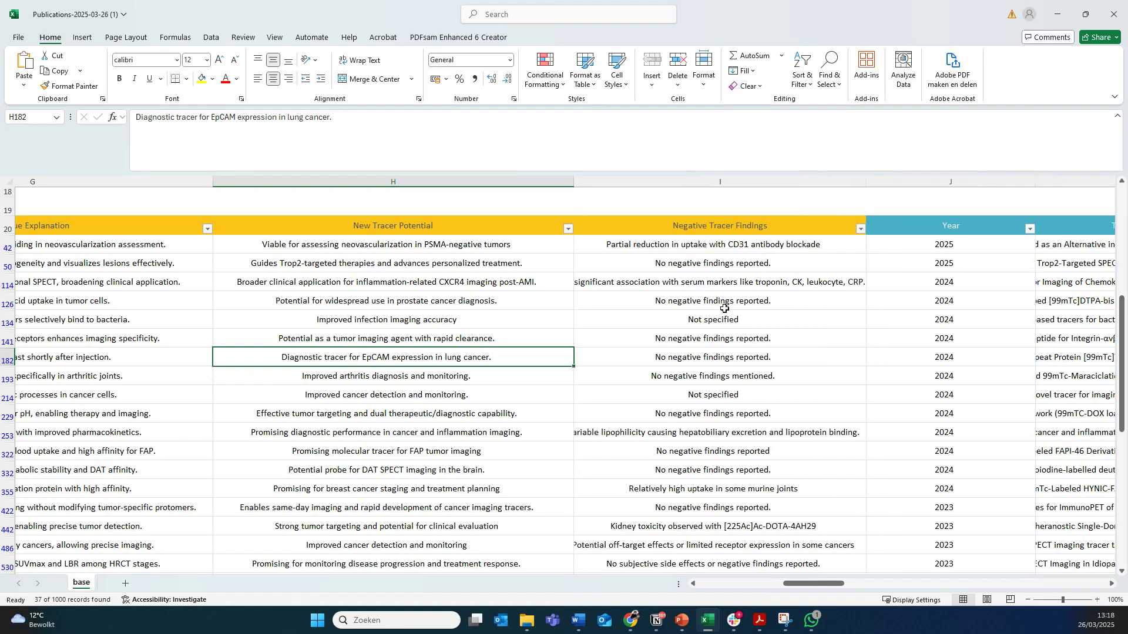
left_click_drag(867, 189, 934, 185)
Read through the negative tracer findings and examine the title, authors and abstract of the publication in row 767
scroll(726, 403, "down", 2)
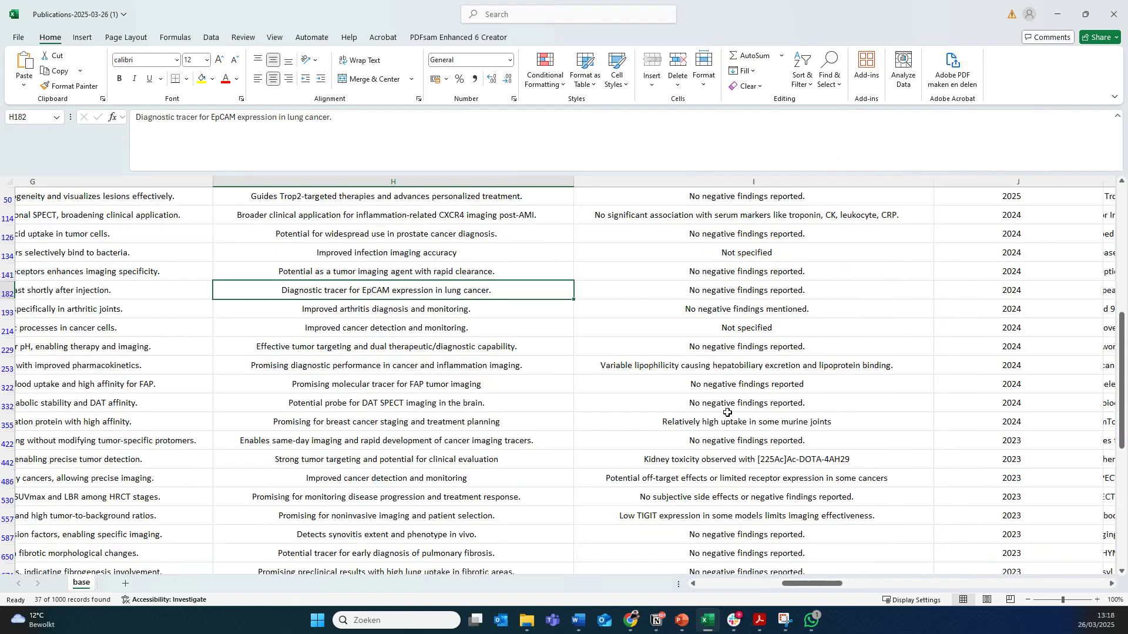
scroll(729, 437, "down", 4)
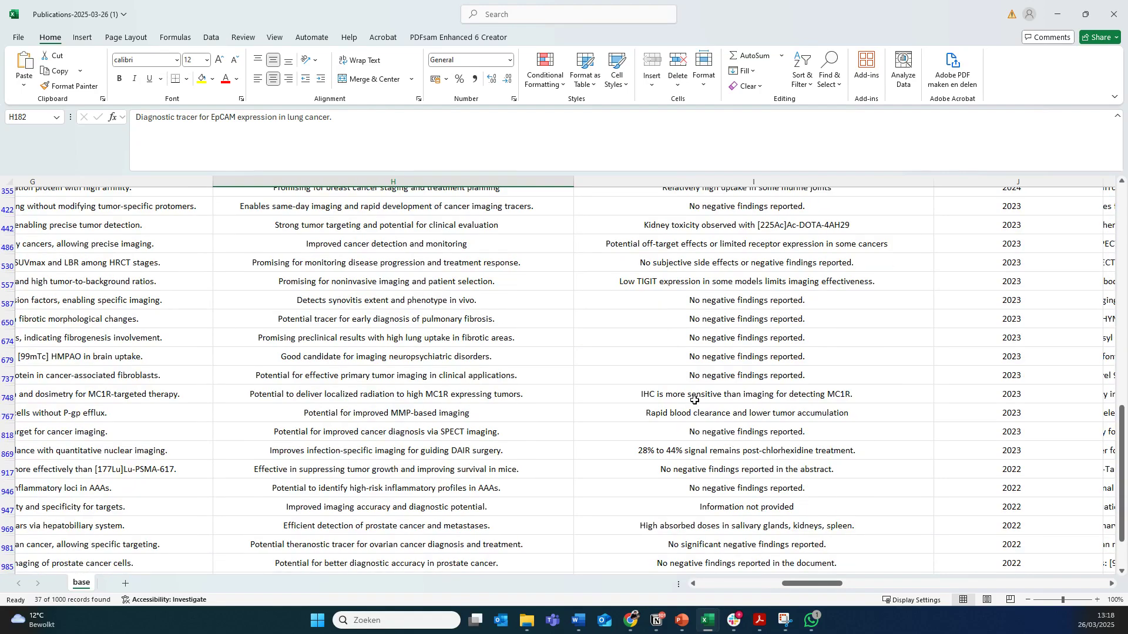
left_click(755, 412)
scroll(751, 413, "right", 3)
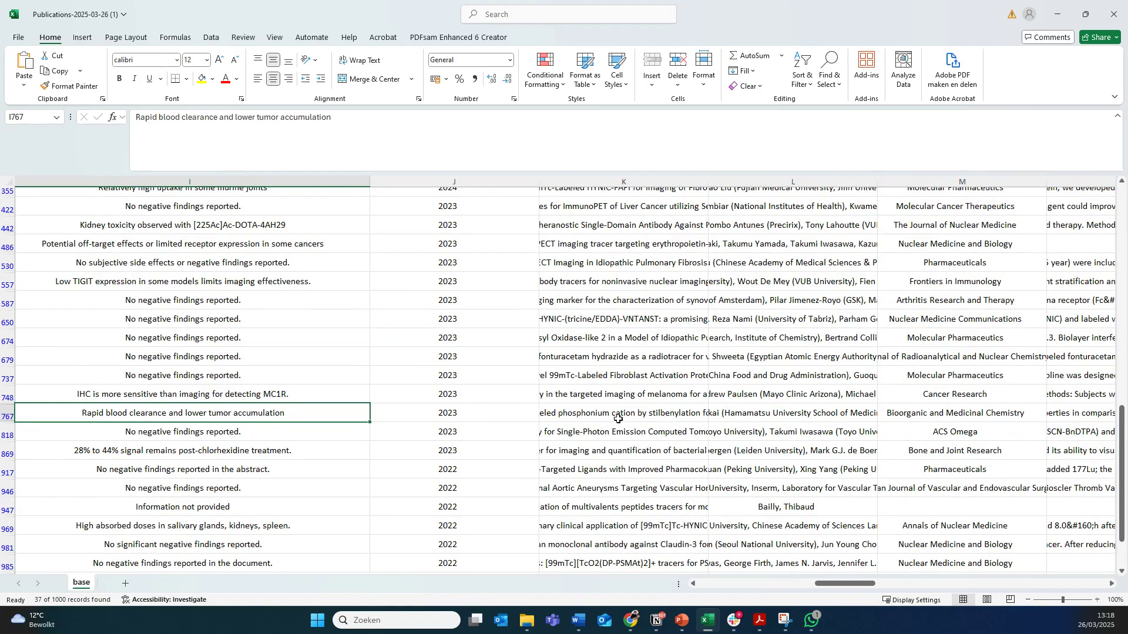
left_click(681, 413)
scroll(681, 413, "right", 3)
left_click(583, 416)
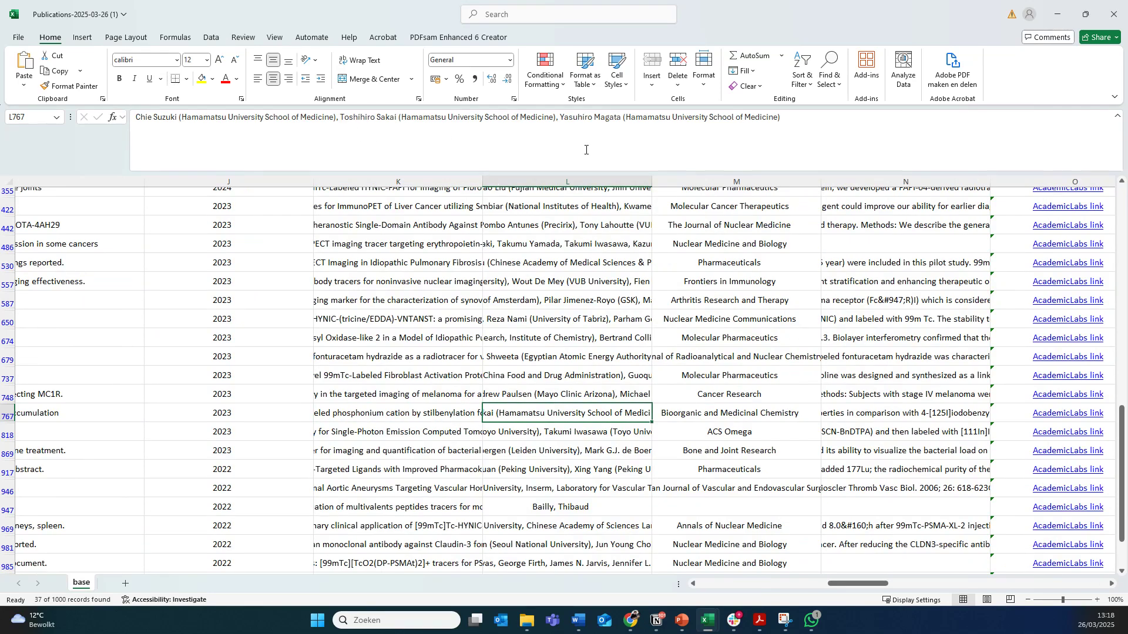
left_click(861, 416)
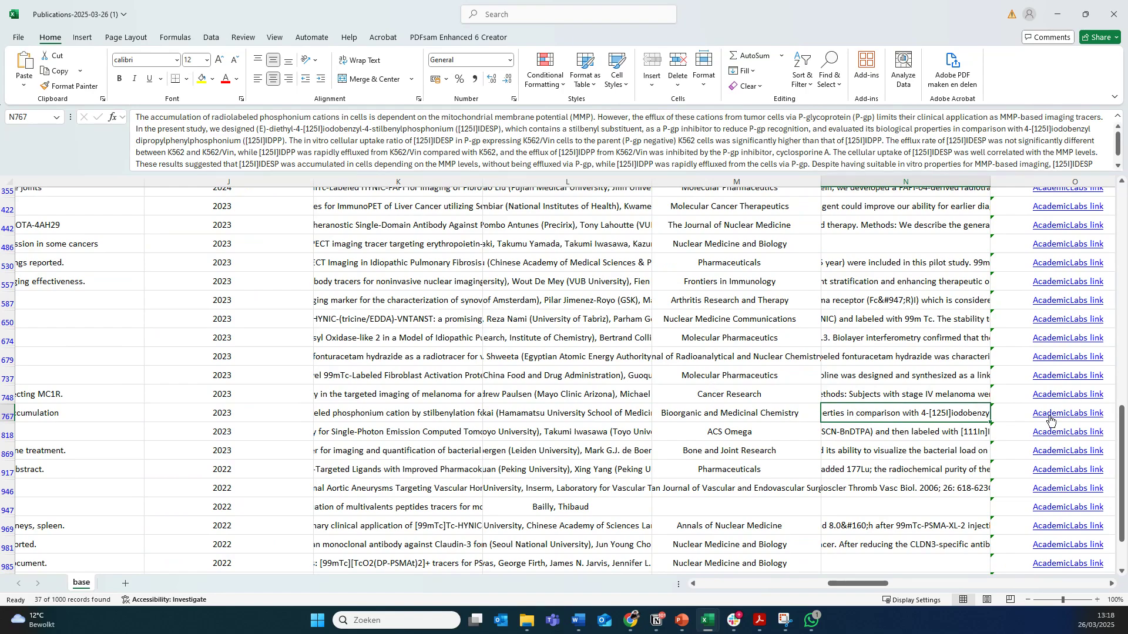
Open the AcademicLabs link of the first filtered publication, the 2025 PSMA imaging study in row 42
scroll(471, 385, "left", 6)
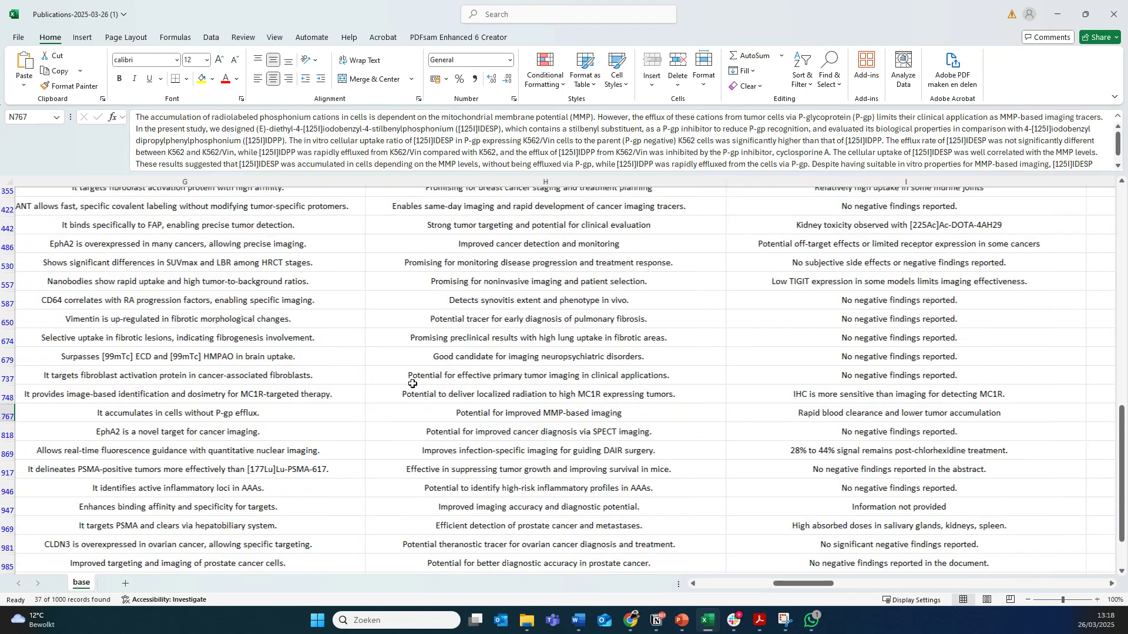
scroll(388, 364, "up", 10)
scroll(388, 365, "left", 4)
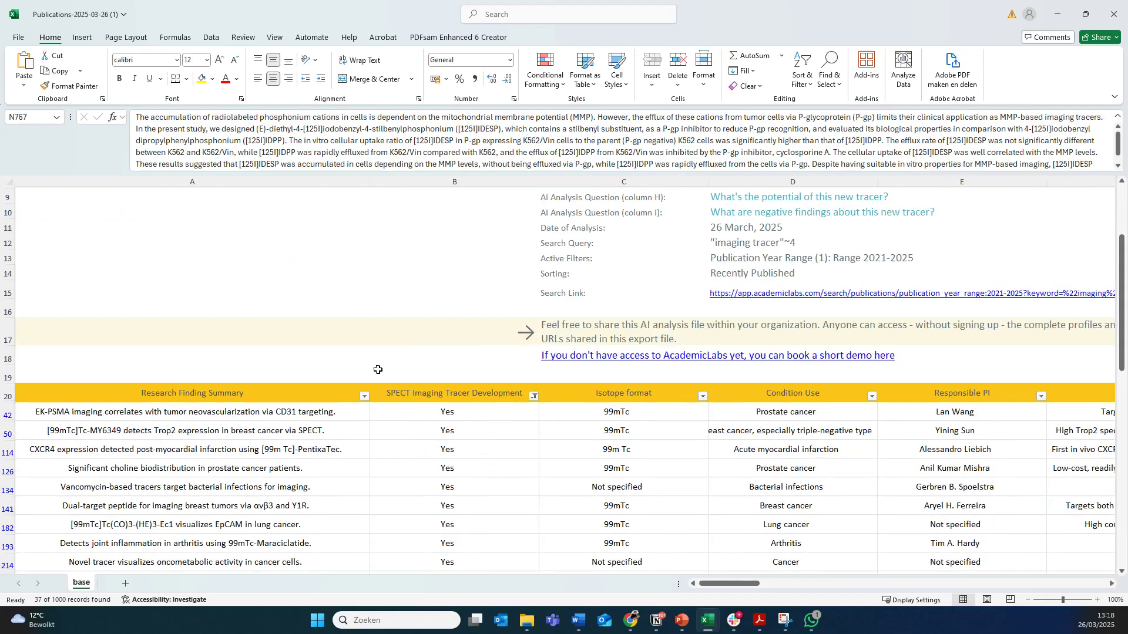
scroll(788, 455, "right", 10)
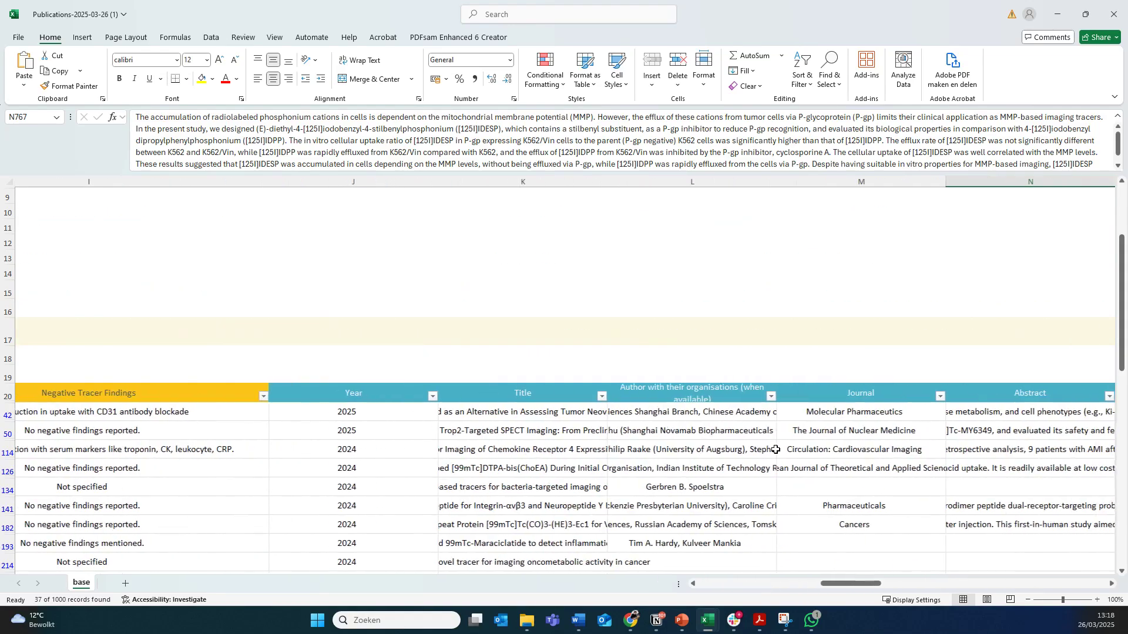
scroll(956, 424, "right", 3)
left_click(750, 412)
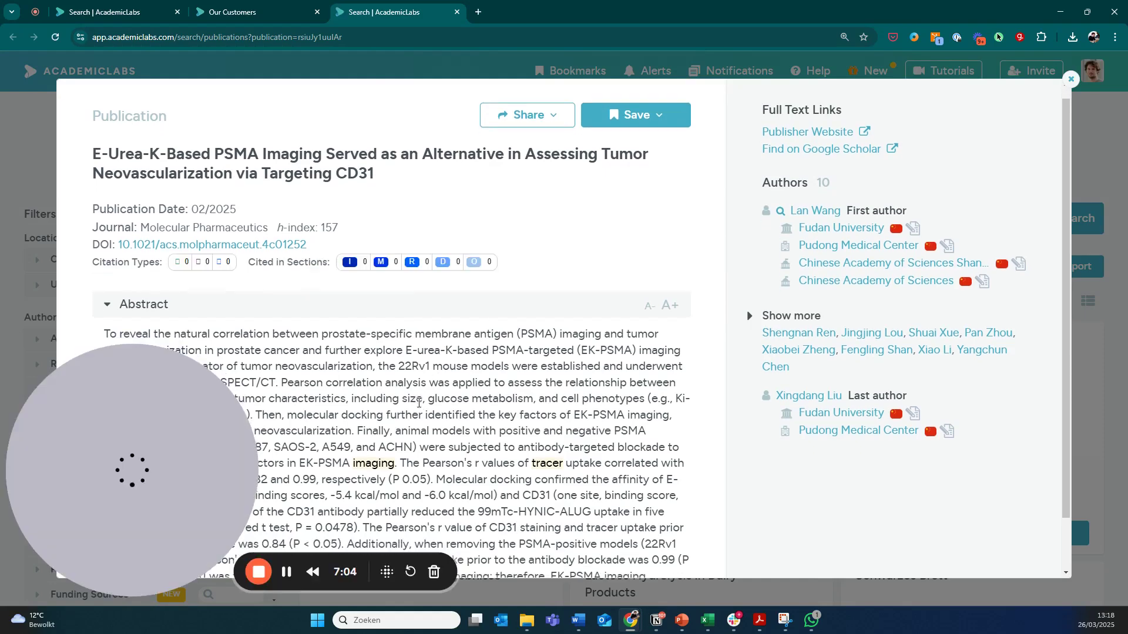
Examine the publication's abstract, authors and affiliated organisations, and close its record
scroll(451, 336, "down", 1)
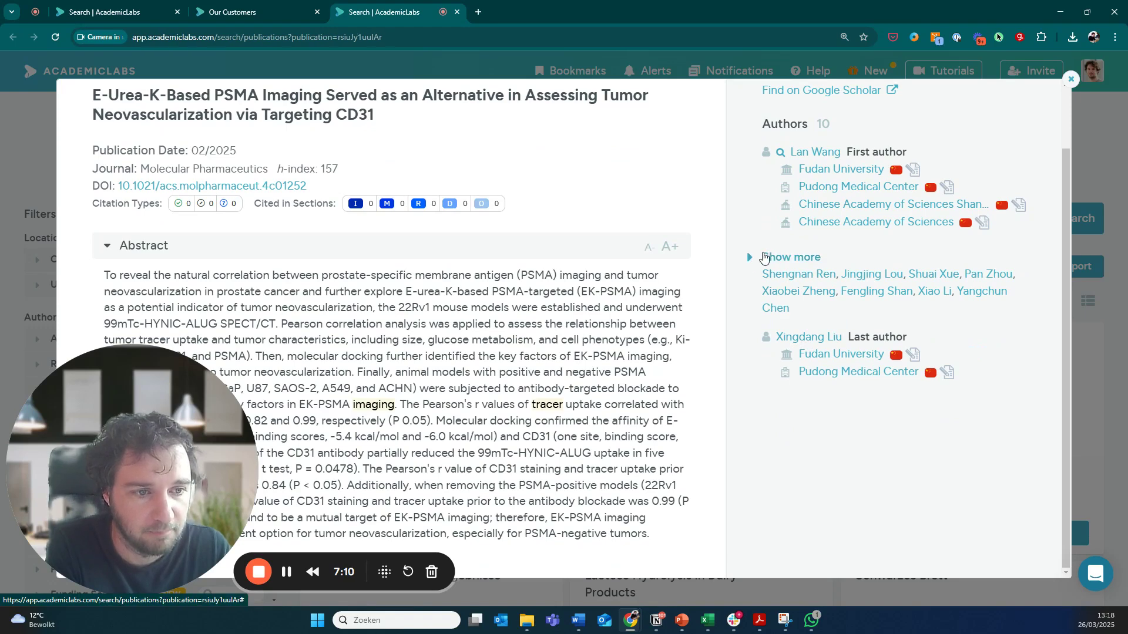
scroll(277, 251, "up", 1)
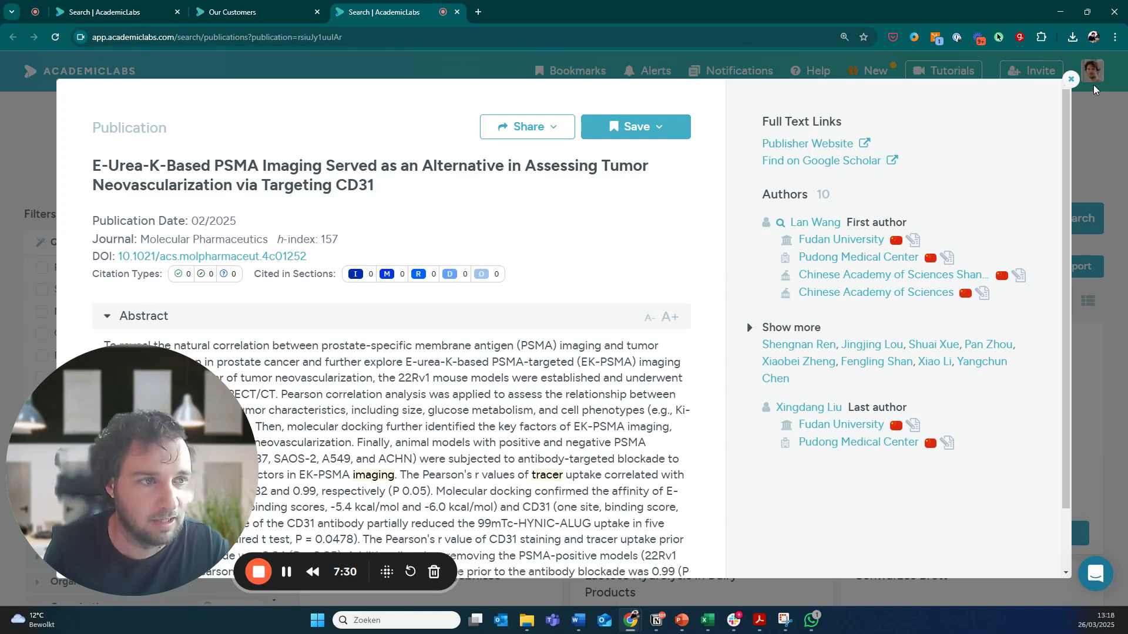
left_click(1070, 79)
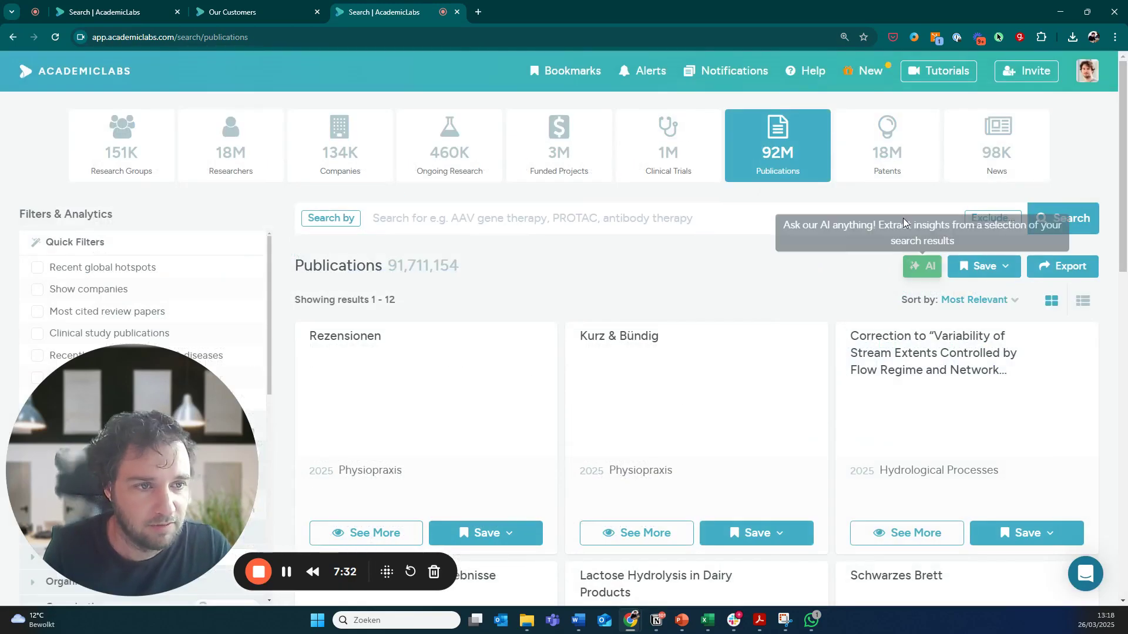
Switch to the Patents category and check which AI analysis types are offered for the SPECT tracer patents, without starting one
left_click(886, 151)
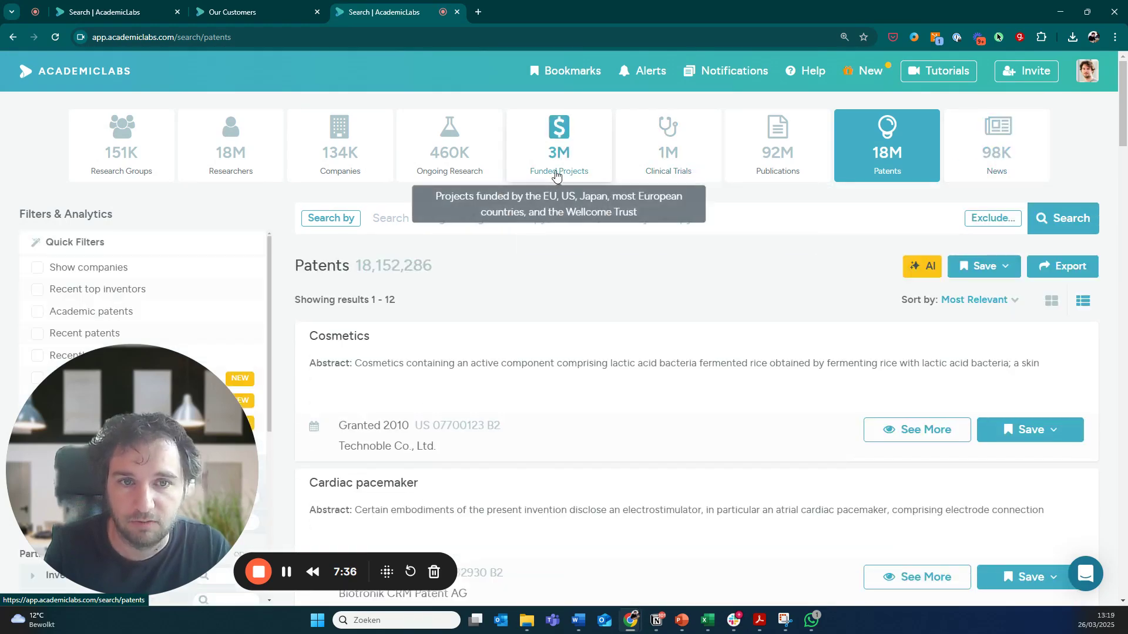
left_click(923, 265)
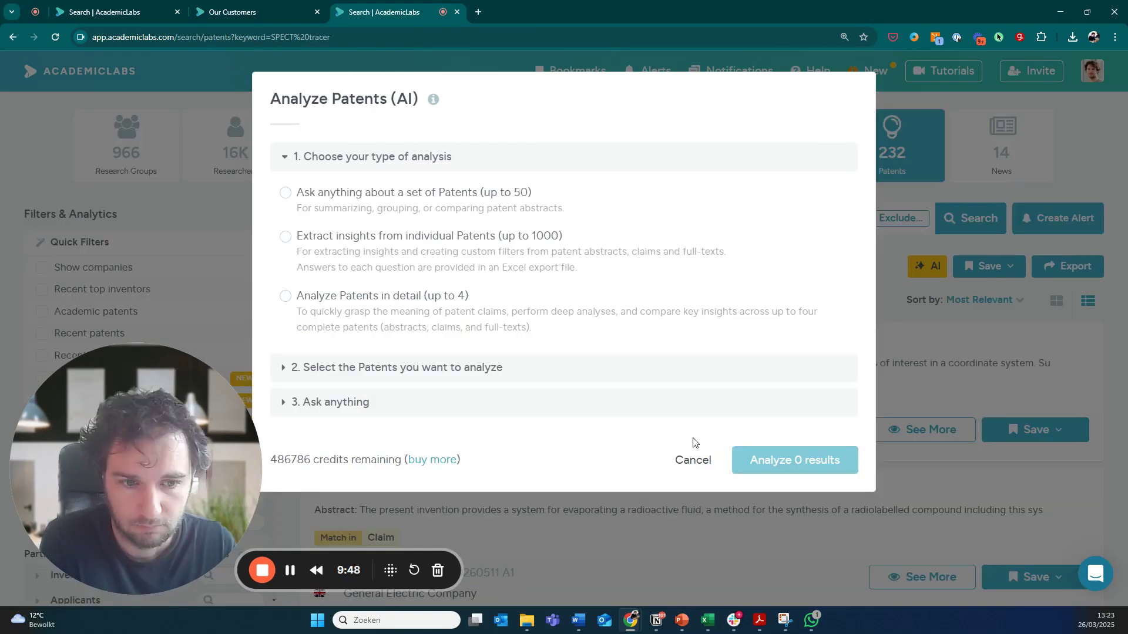
left_click(693, 460)
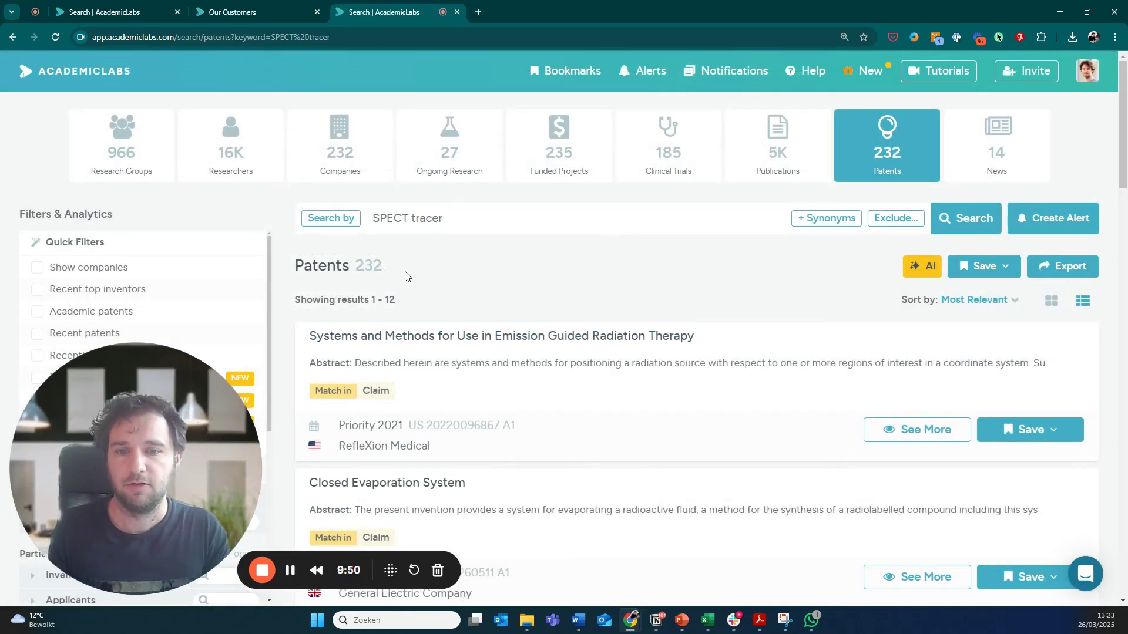